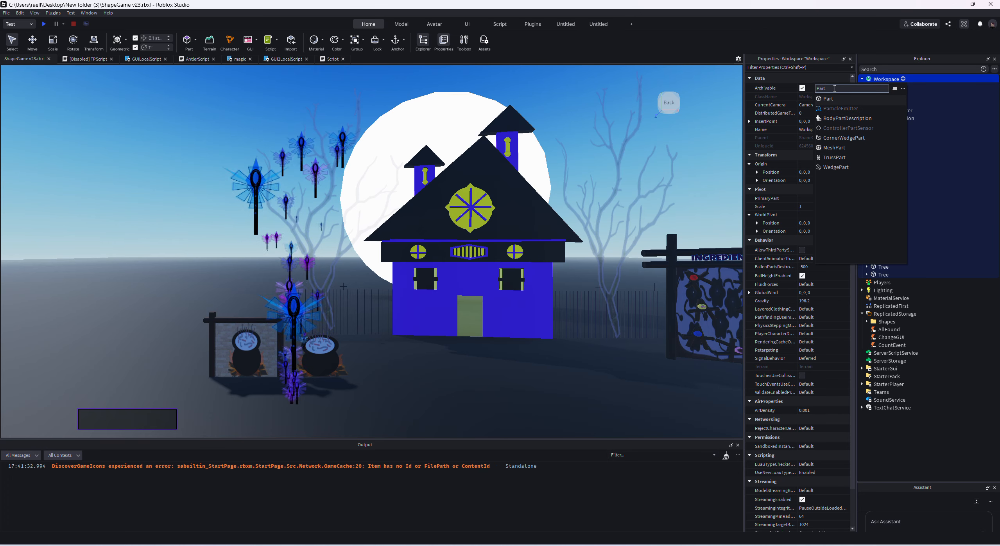
Step: Add a ParticleEmitter directly to the Workspace
click(842, 109)
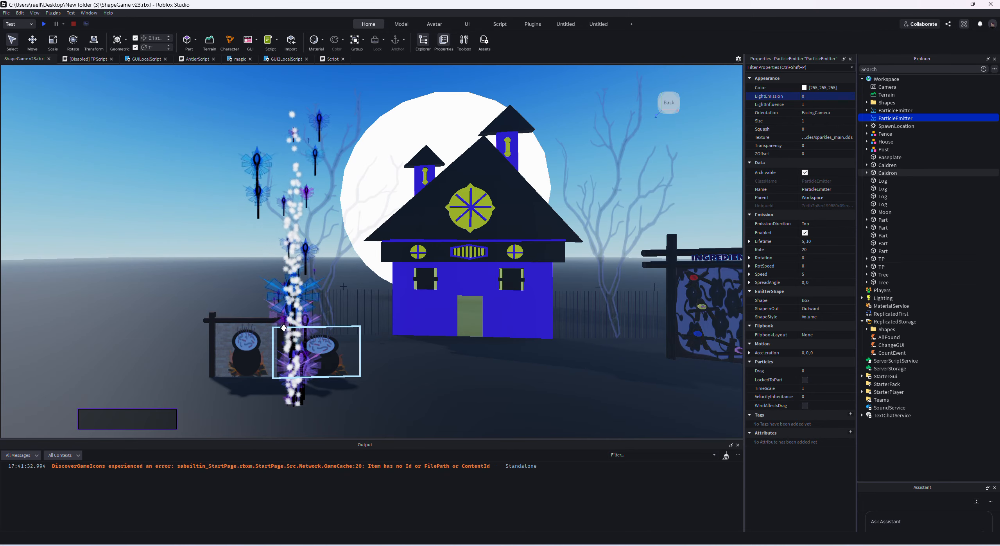
click(667, 103)
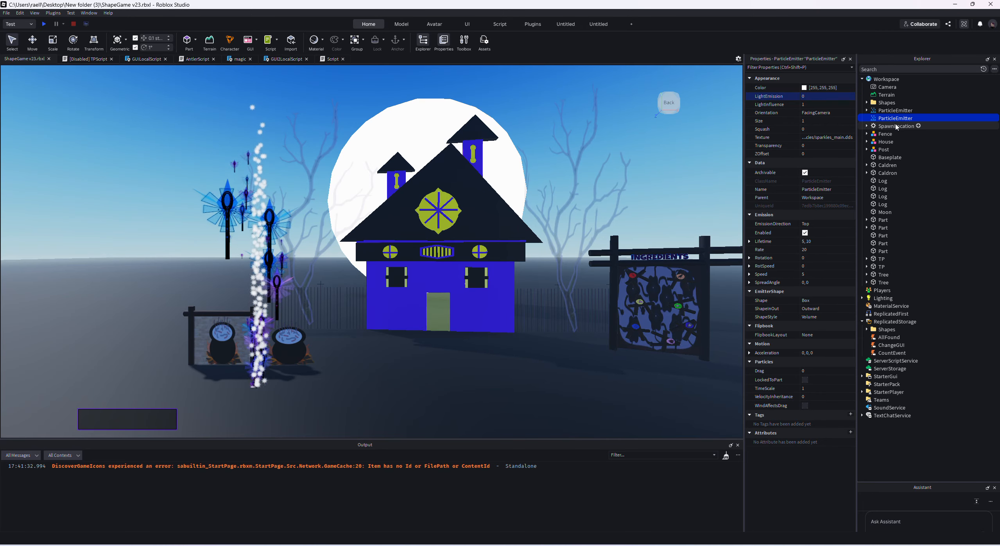
Step: Insert a block part and move it down and forward, in front of the house, to position about 19.8, 3.015, 3.8
click(195, 41)
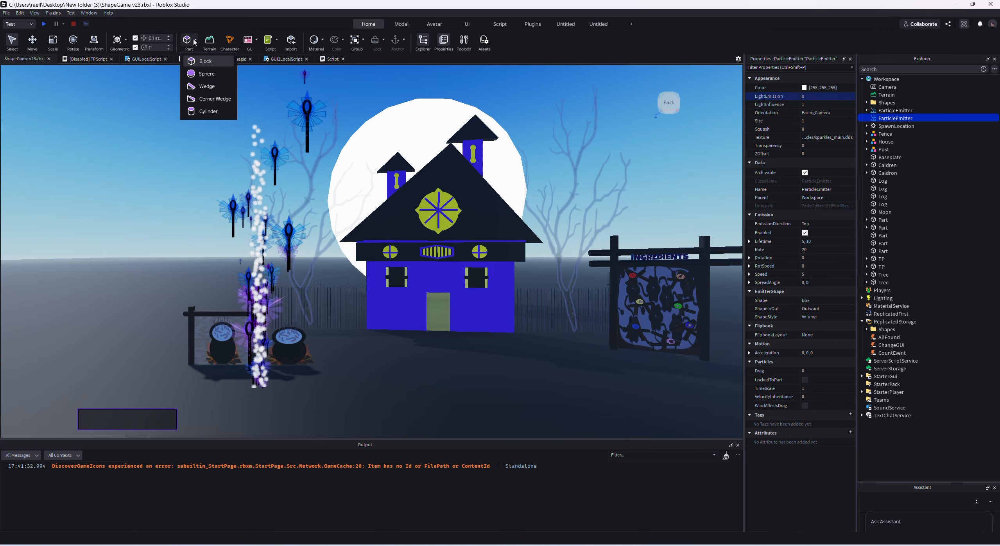
click(197, 63)
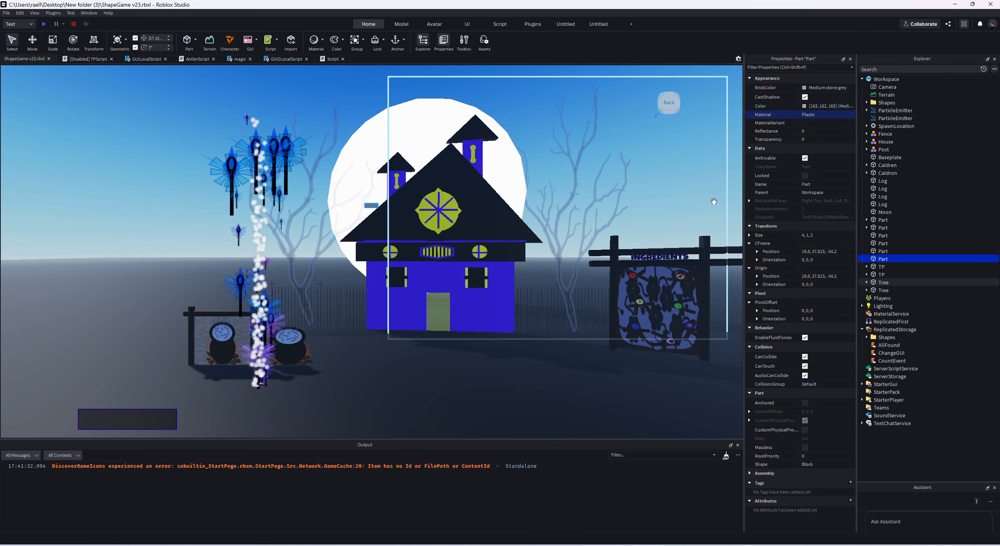
click(33, 41)
drag(370, 158, 370, 271)
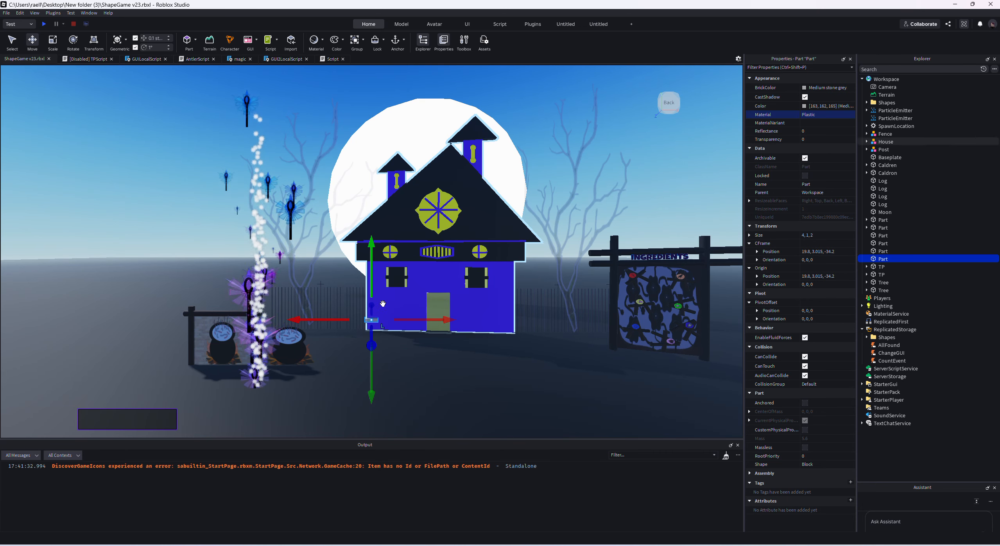
drag(371, 343, 391, 418)
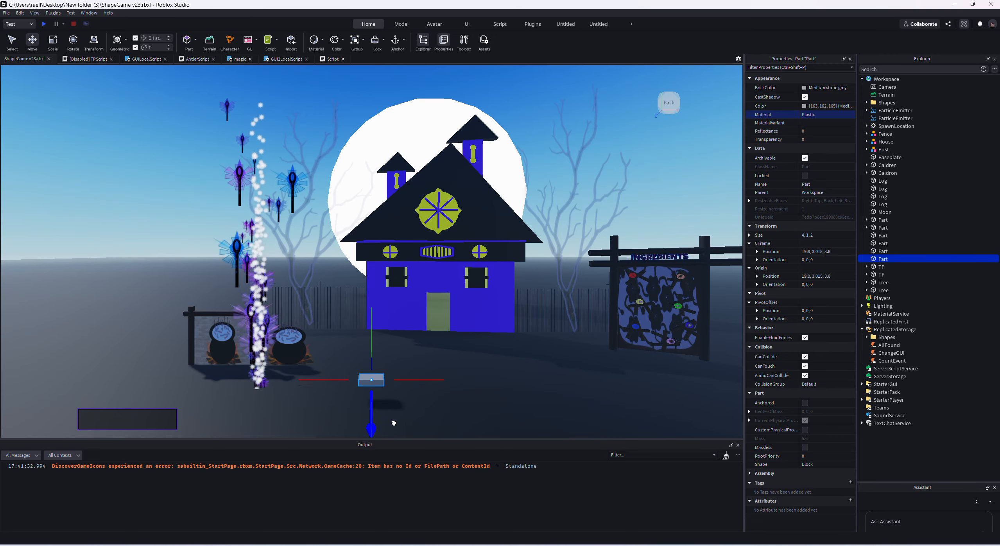
Step: Parent the new ParticleEmitter to the newly inserted block part in front of the house
drag(887, 119, 890, 252)
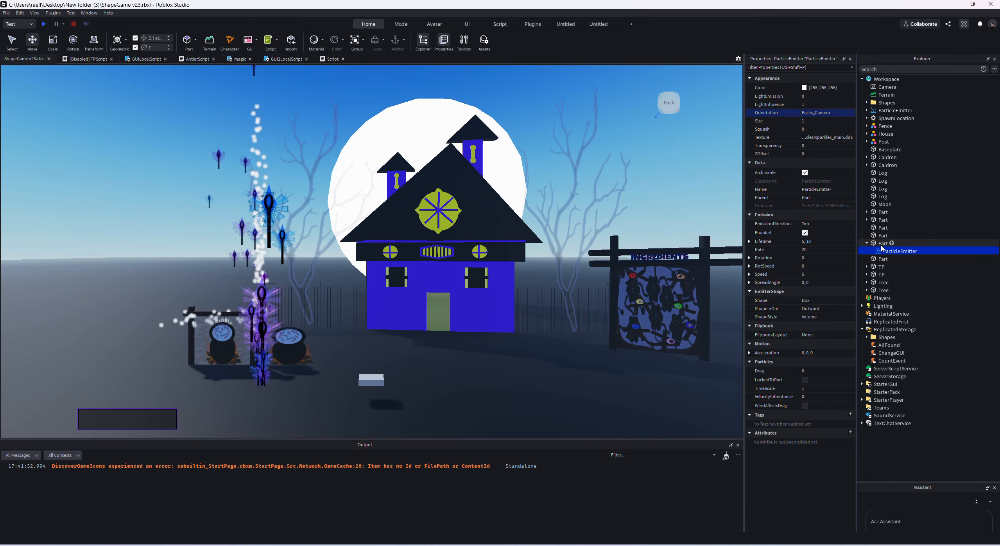
click(884, 260)
click(887, 253)
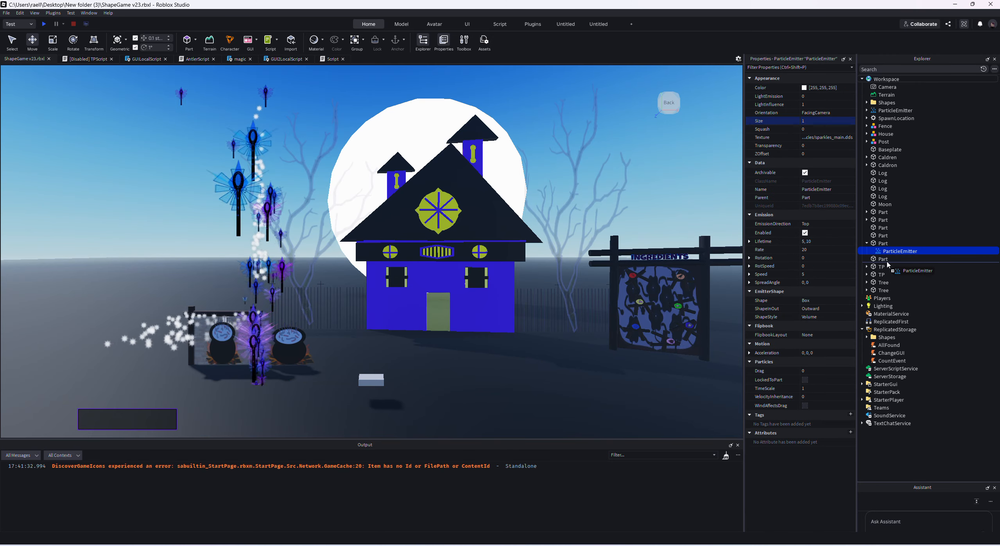
drag(889, 253, 885, 260)
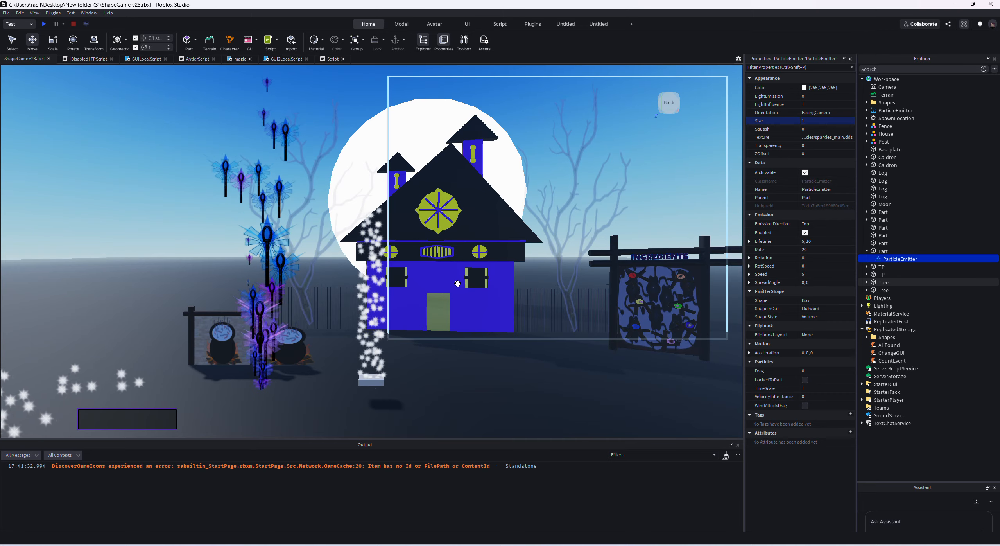
Step: Make the block part that holds the ParticleEmitter invisible by setting its Transparency to 1
click(883, 251)
click(804, 140)
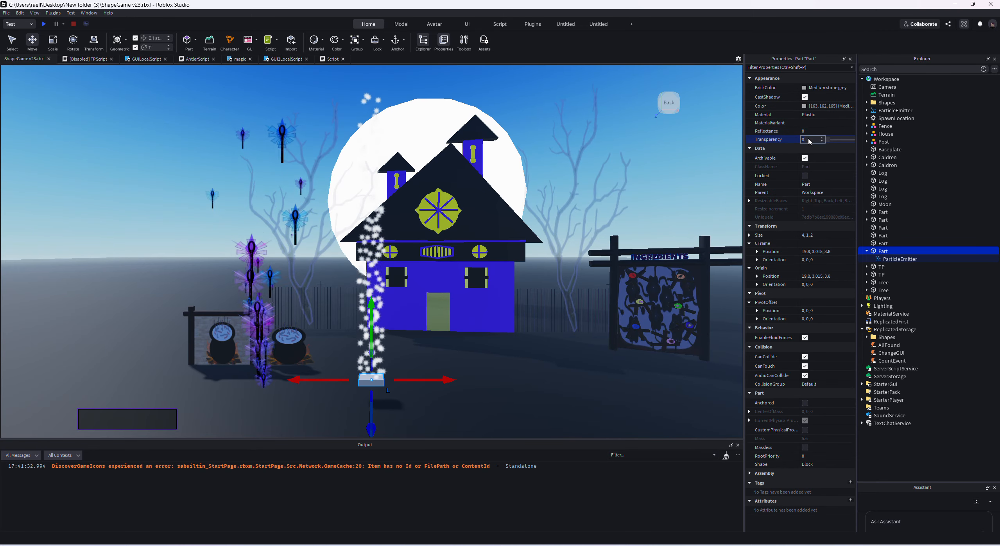
text(1)
key(Return)
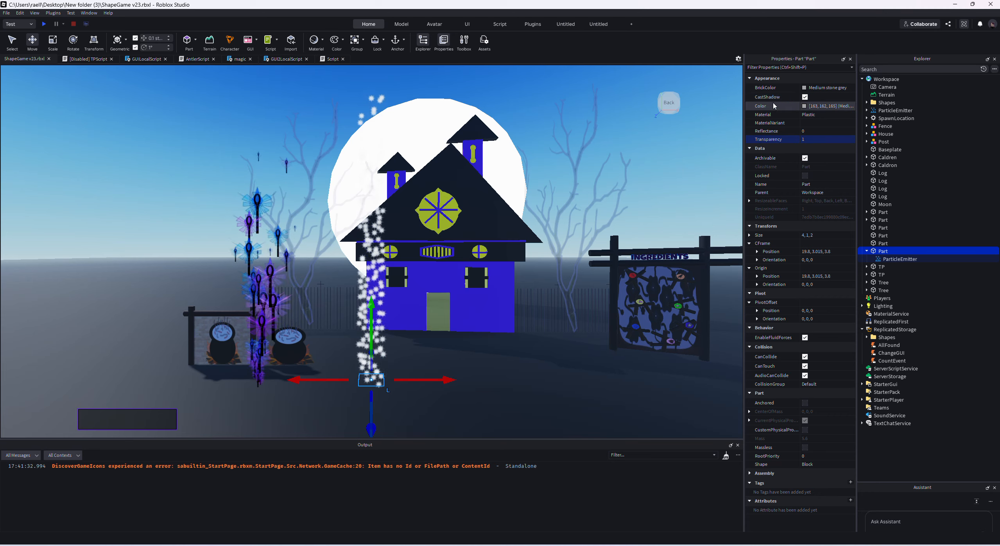
click(805, 106)
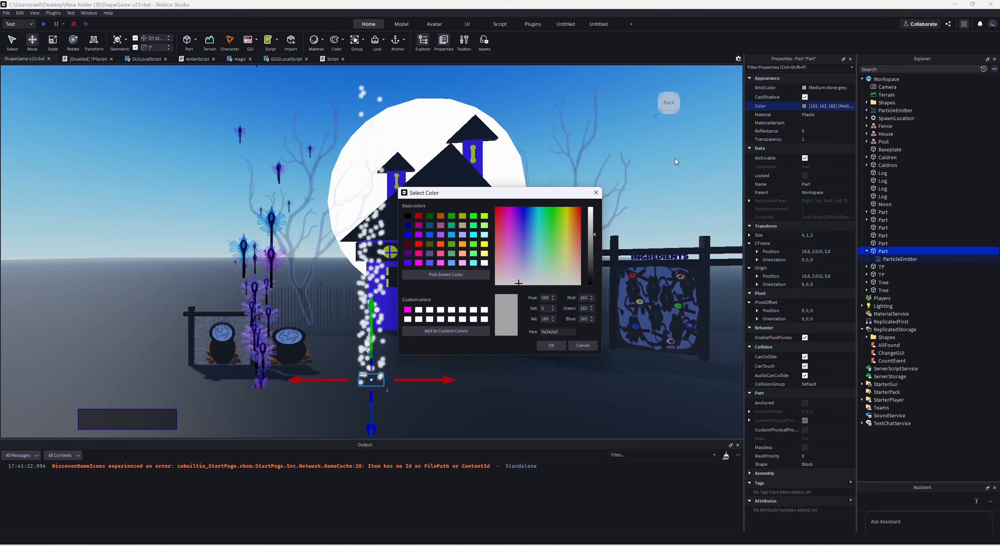
key(Escape)
click(850, 106)
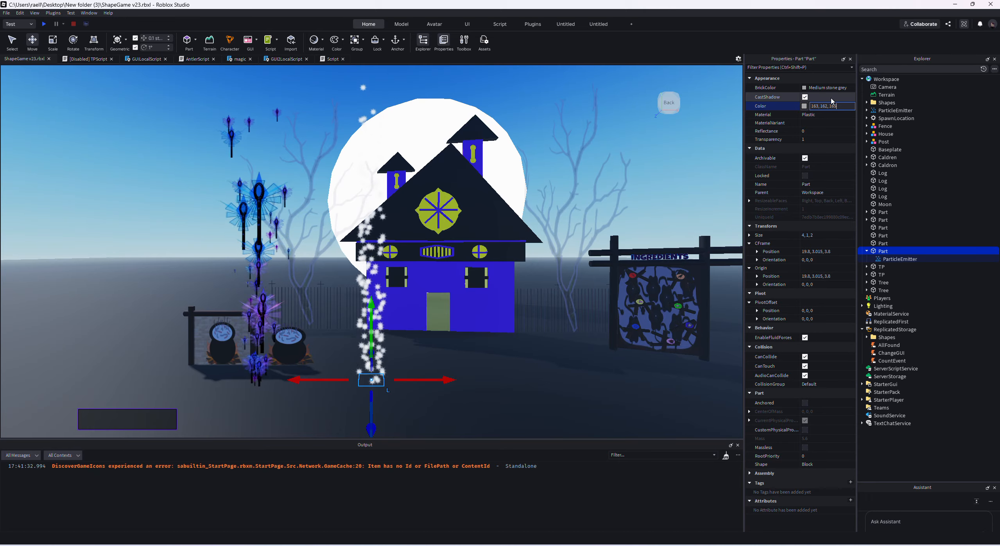
Step: Set the starting keypoint of the block's ParticleEmitter color sequence to pink #ff55ff
click(899, 259)
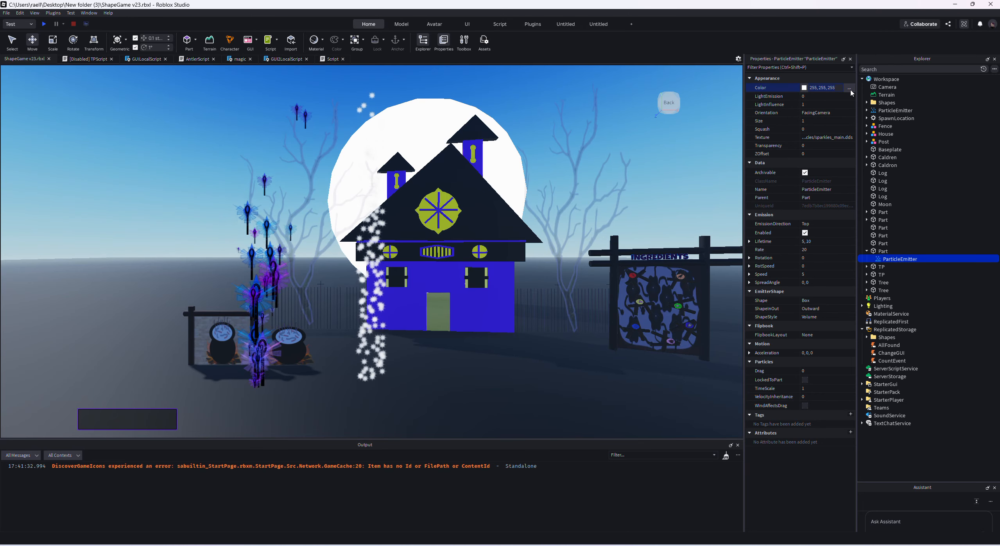
click(850, 89)
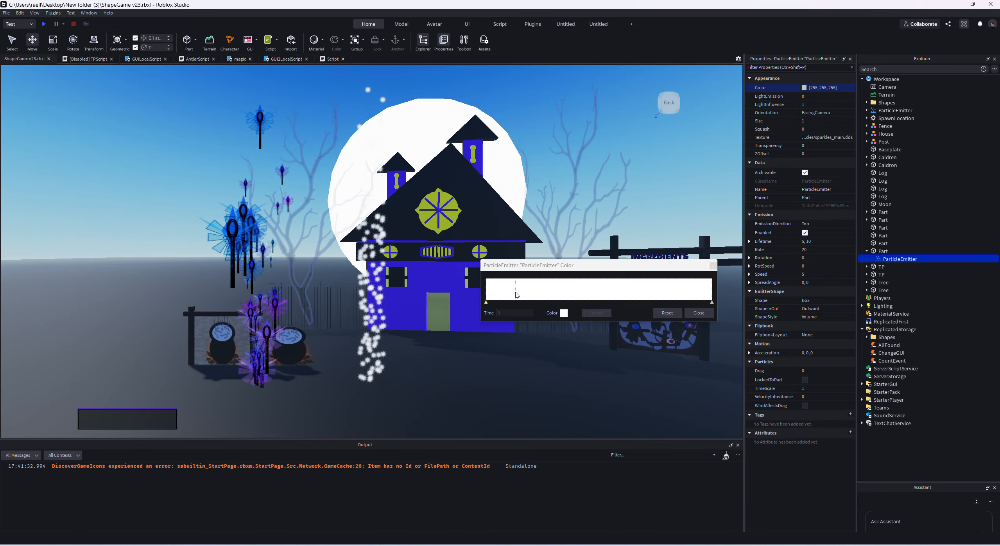
click(486, 303)
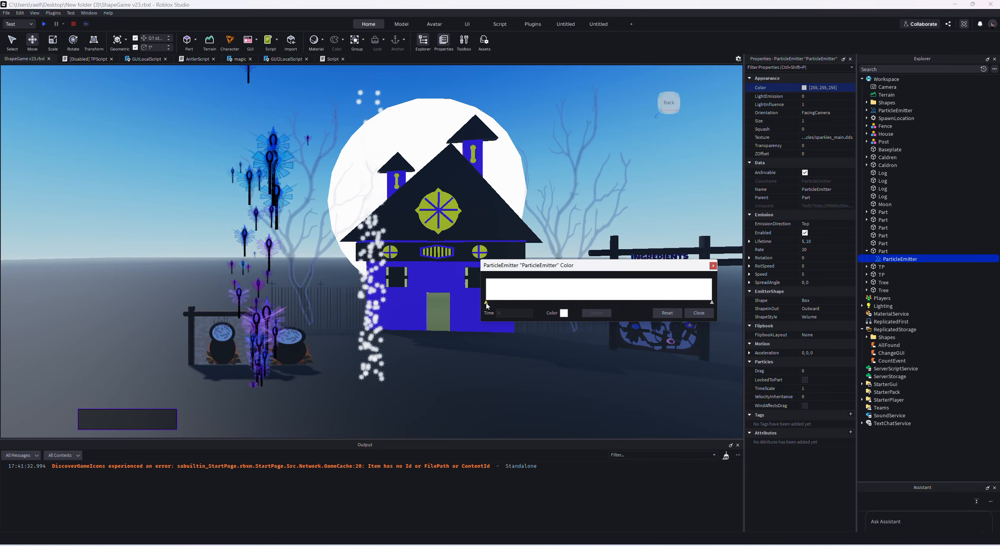
click(563, 314)
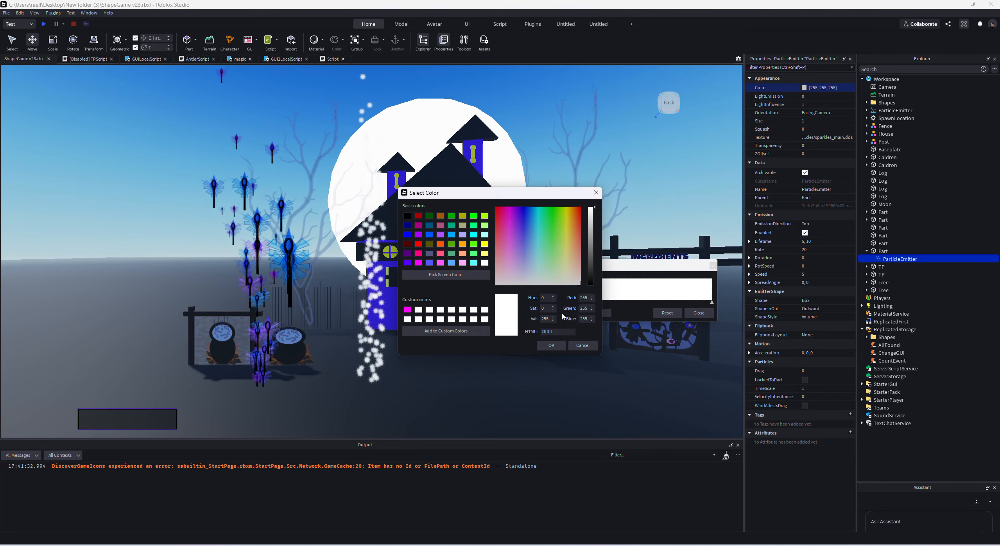
click(441, 262)
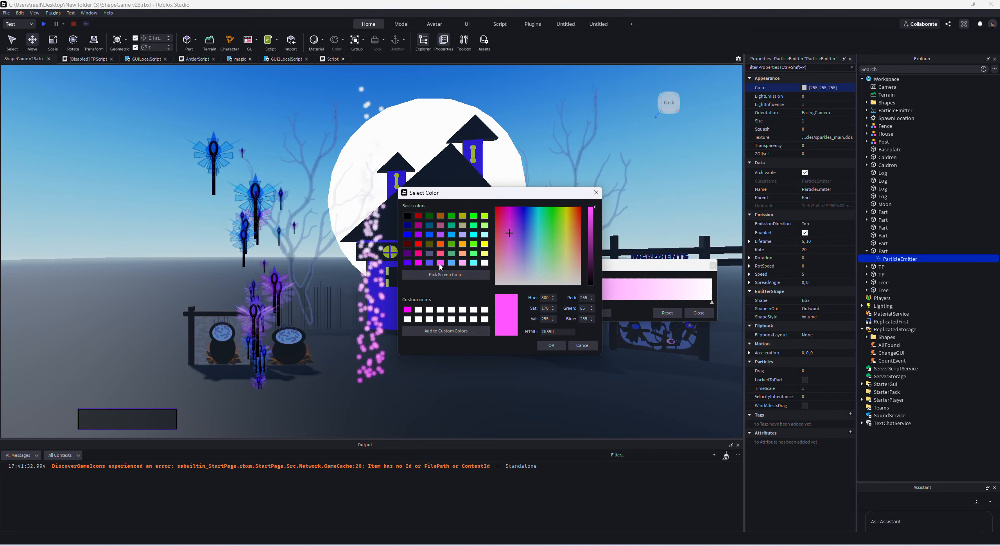
click(551, 345)
click(486, 303)
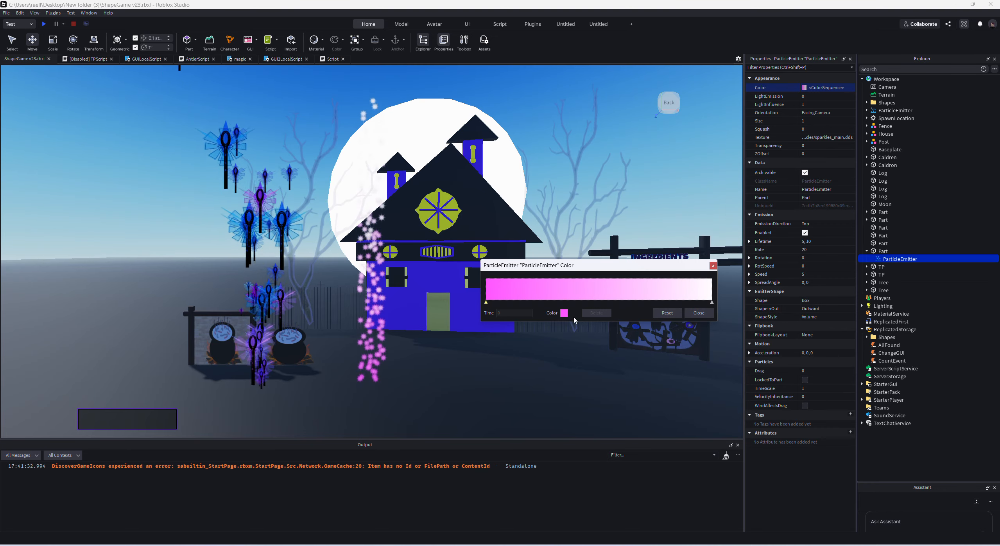
Step: Add a color keypoint at about time 0.133 and make it light blue
click(516, 300)
click(564, 313)
click(327, 242)
click(427, 344)
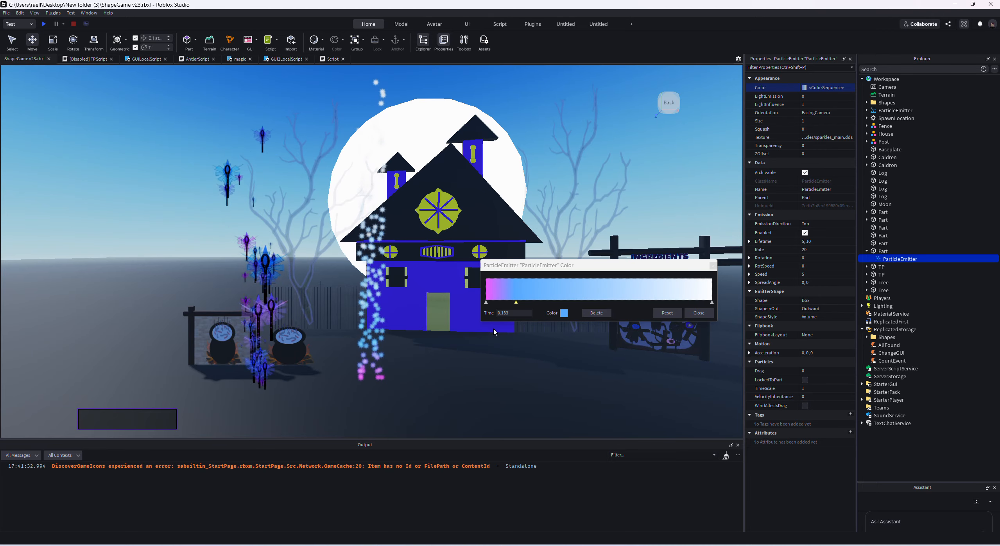
Step: Add a color keypoint at about time 0.235 and make it dark purple #55007f
click(563, 313)
click(407, 253)
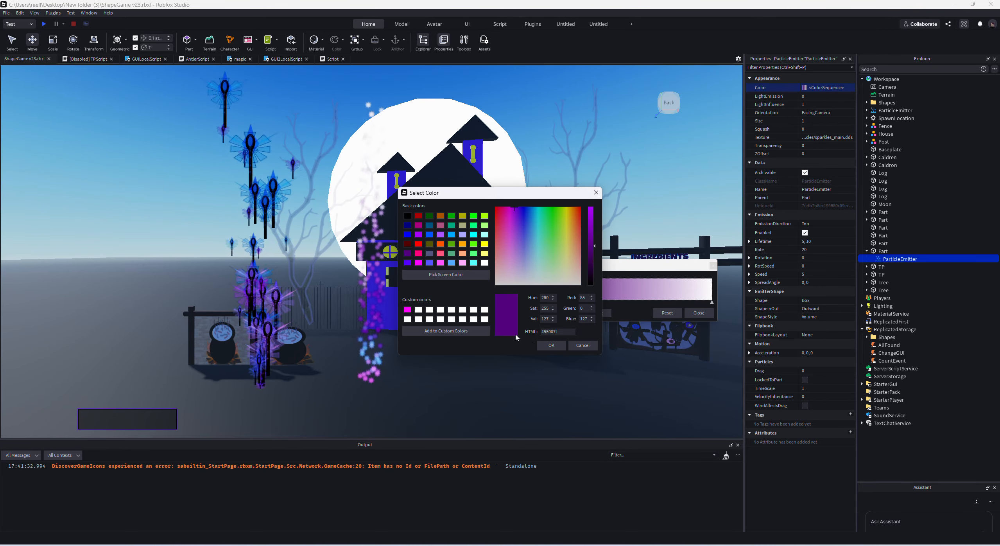
click(549, 345)
click(486, 302)
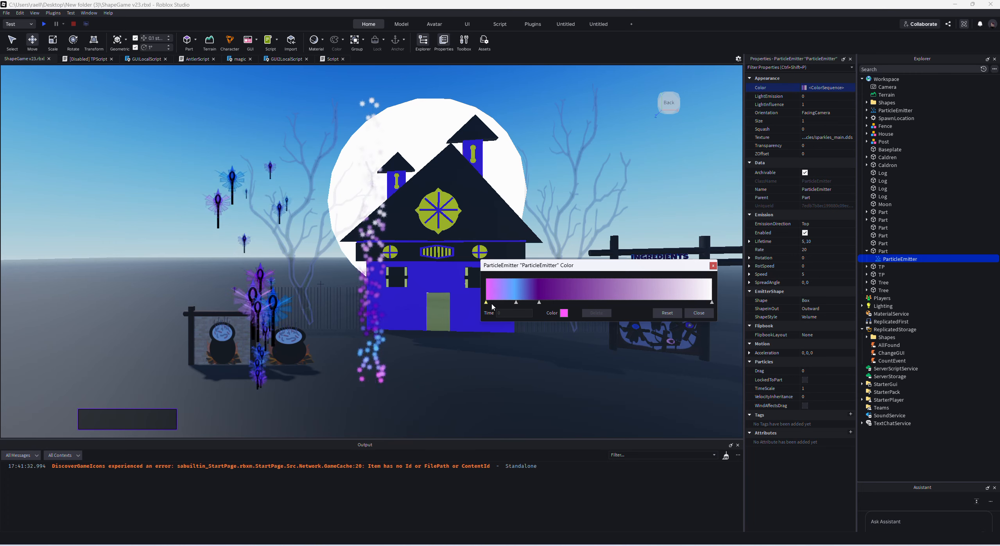
Step: Add six more color keypoints spread between the dark purple keypoint and the white end of the sequence, including at about 0.369 and 0.633
click(569, 307)
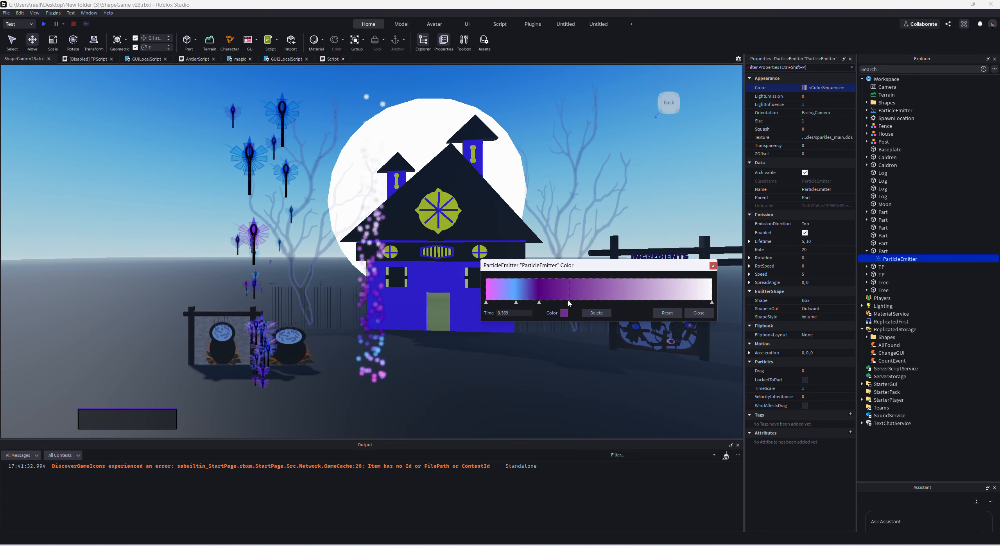
click(595, 304)
click(613, 303)
click(540, 303)
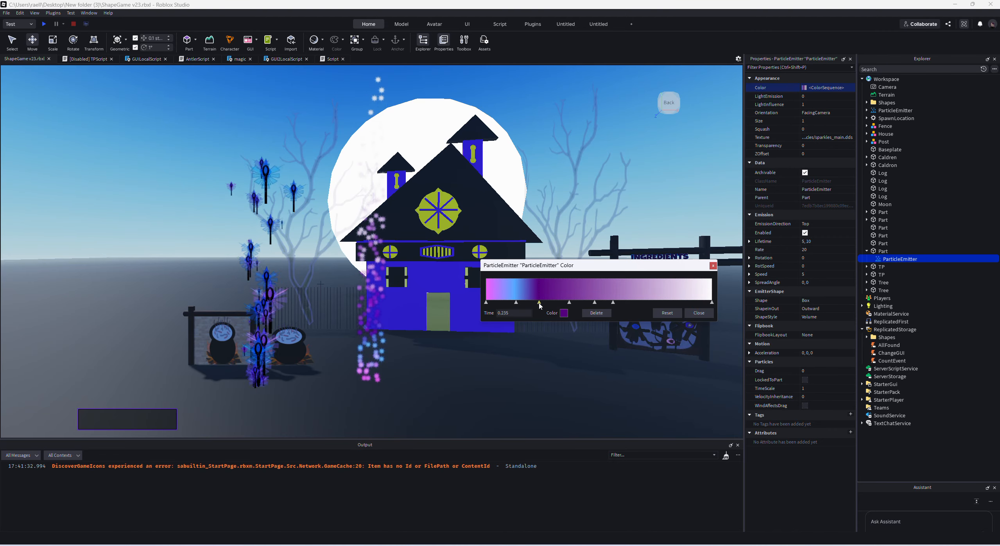
click(629, 303)
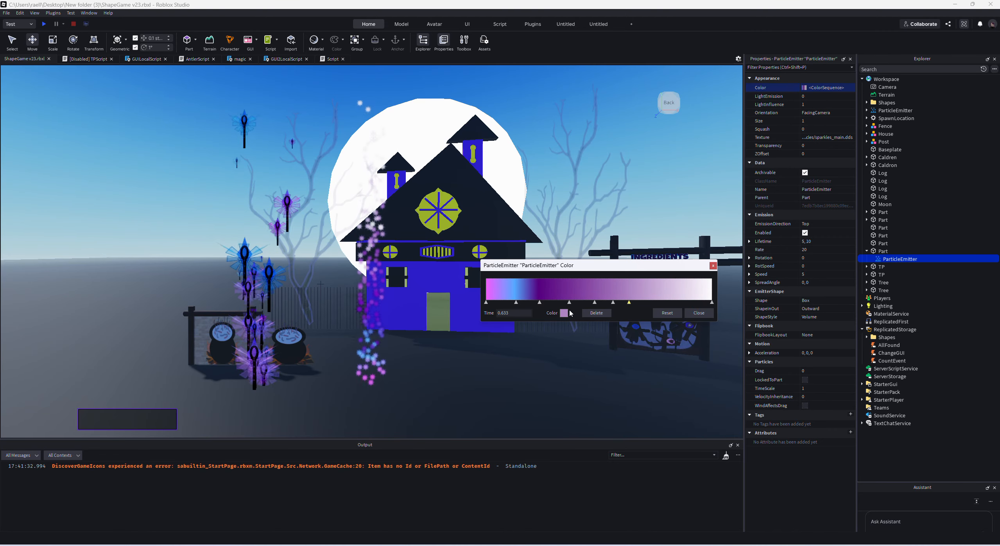
click(516, 303)
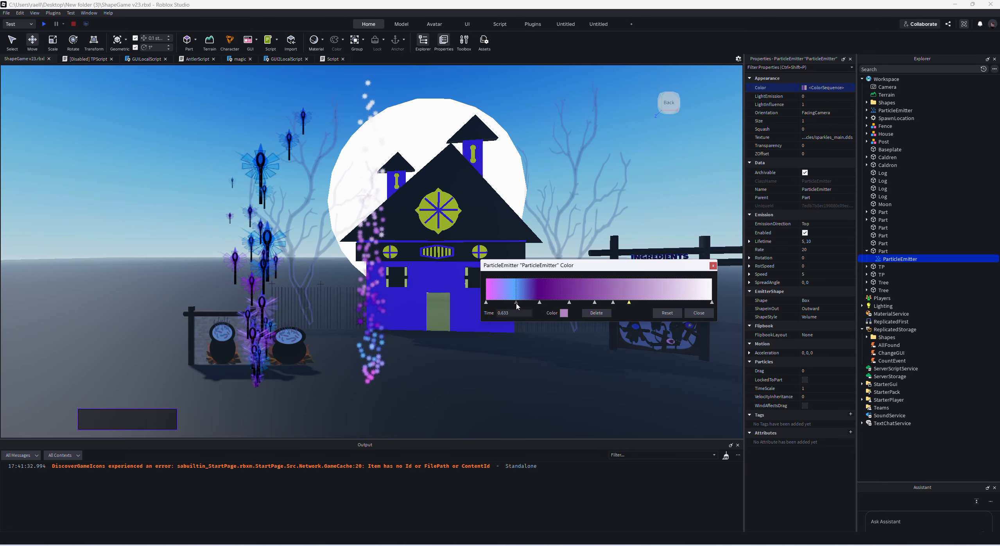
click(651, 303)
click(668, 303)
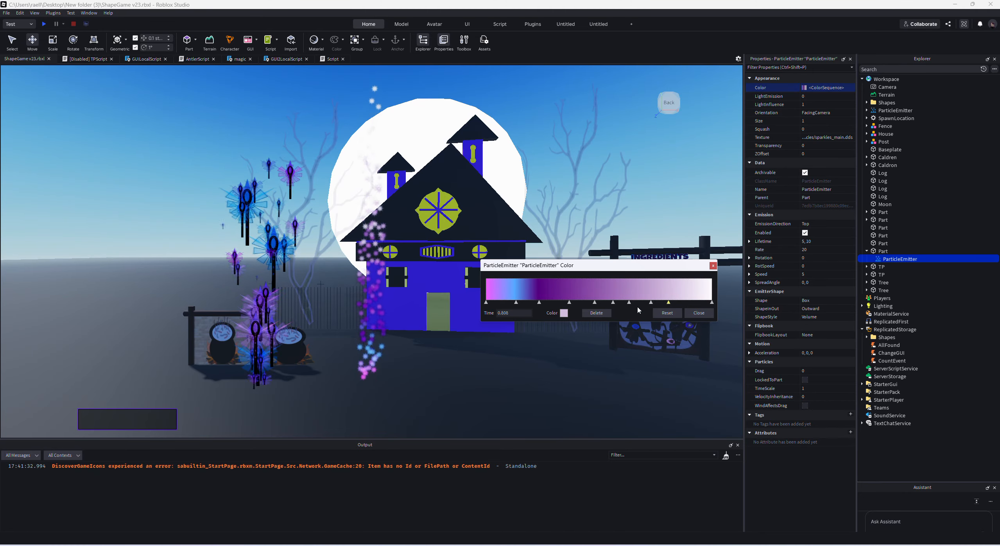
Step: Color the last keypoint before the white end and the keypoint at time 0.633 dark purple #55007f
click(563, 313)
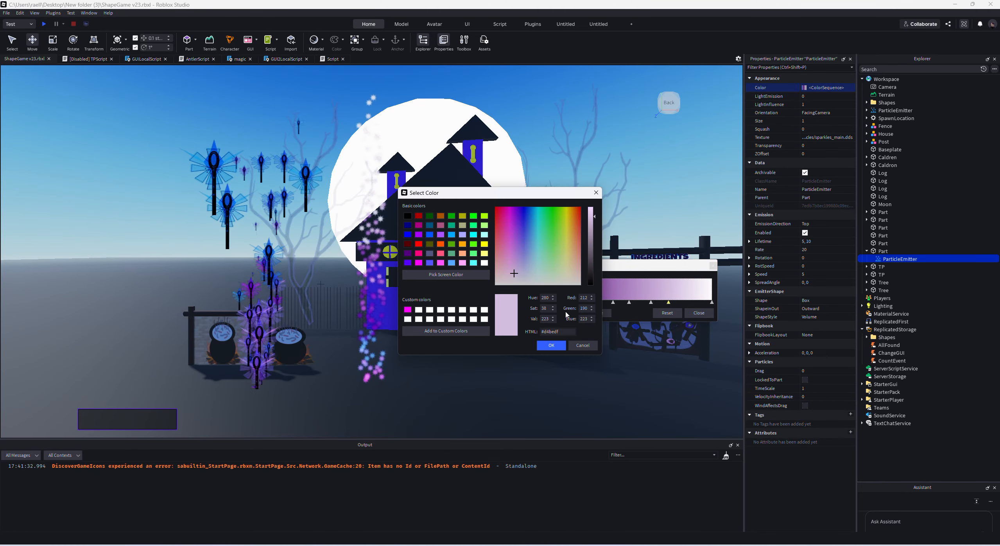
click(408, 254)
click(551, 345)
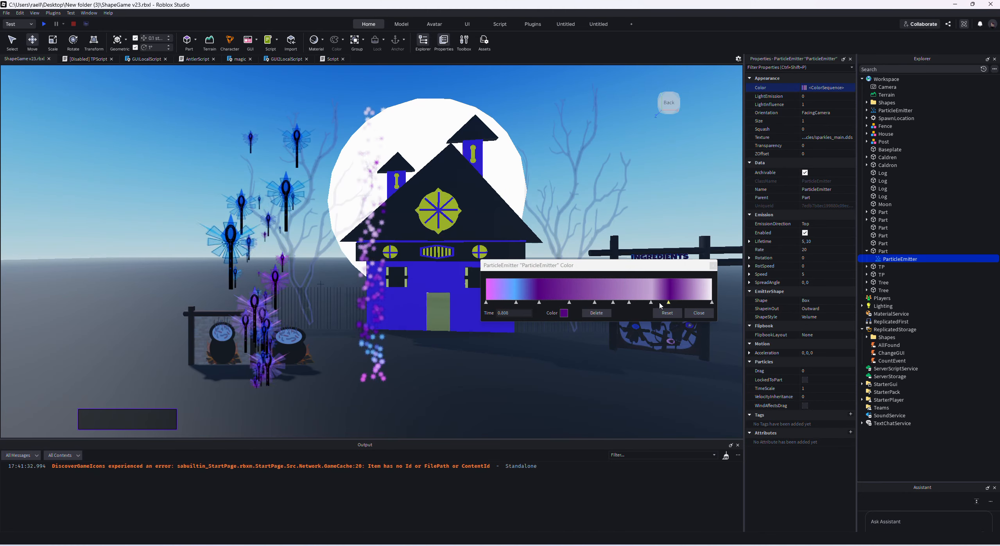
click(629, 302)
click(564, 313)
click(408, 254)
click(551, 345)
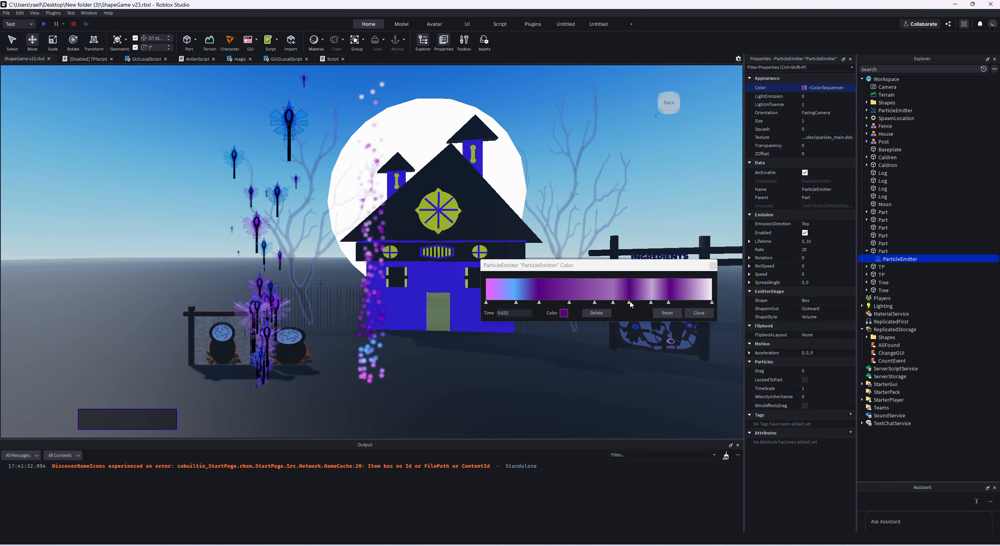
Step: Set the color keypoint at time 0.562 to magenta #ff00ff and close the color sequence editor
click(613, 302)
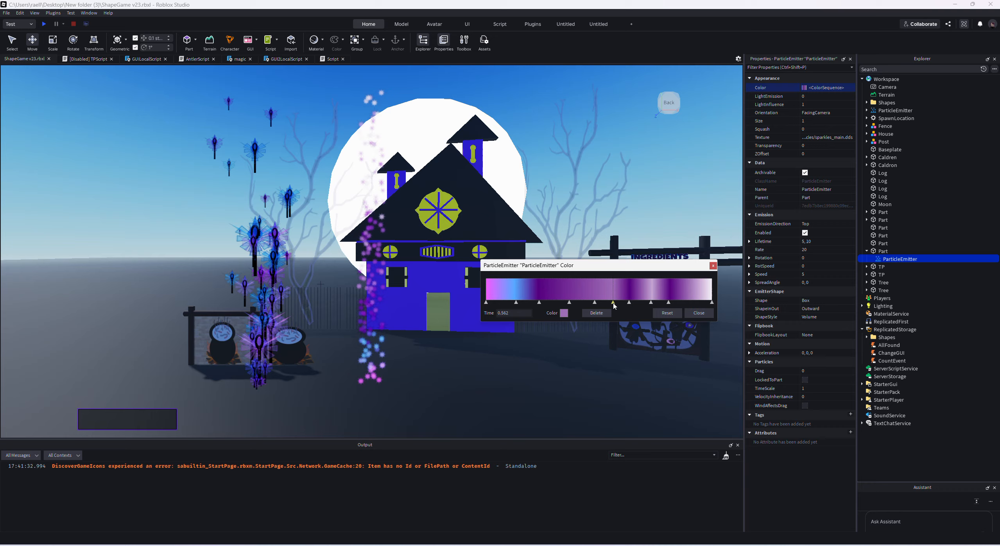
click(563, 313)
click(408, 309)
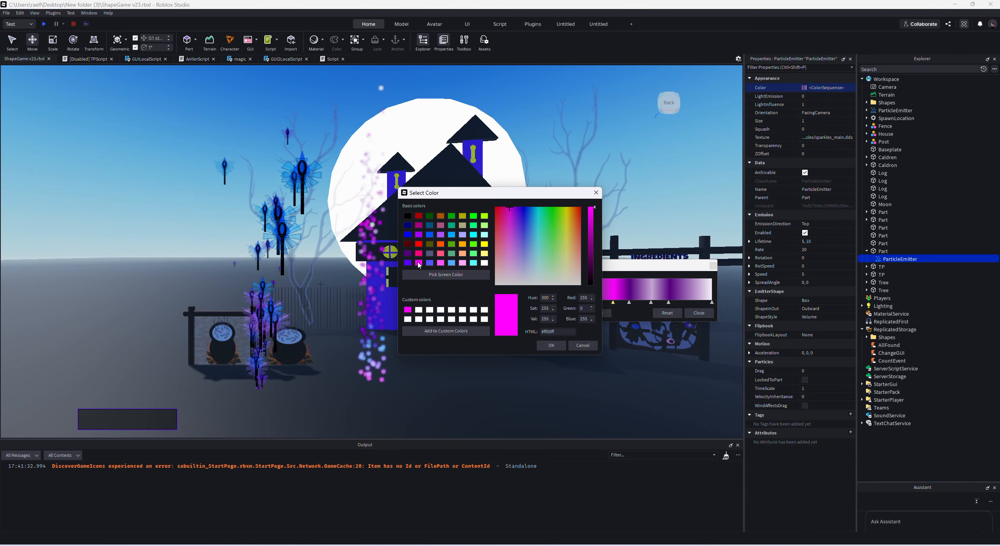
click(545, 345)
click(699, 313)
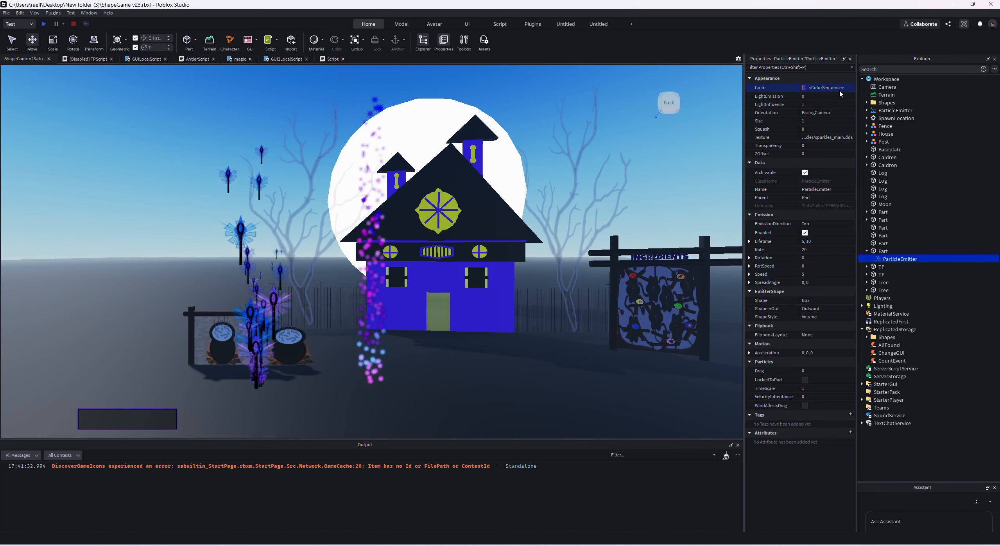
Step: Open the ParticleEmitter's Size graph and add eight keypoints across its first third, including a tall peak followed by one at time 0.278, value 0.625
click(851, 121)
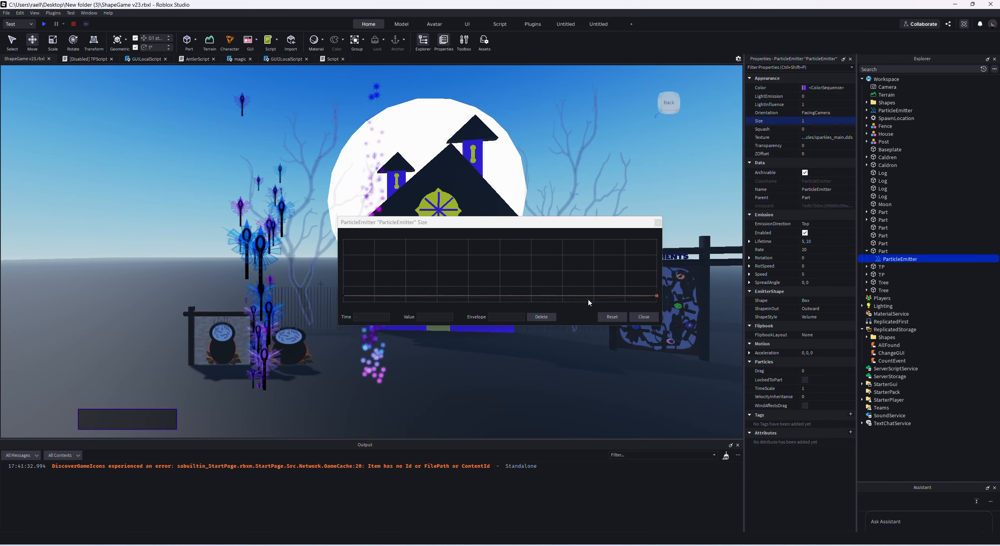
drag(391, 223, 472, 202)
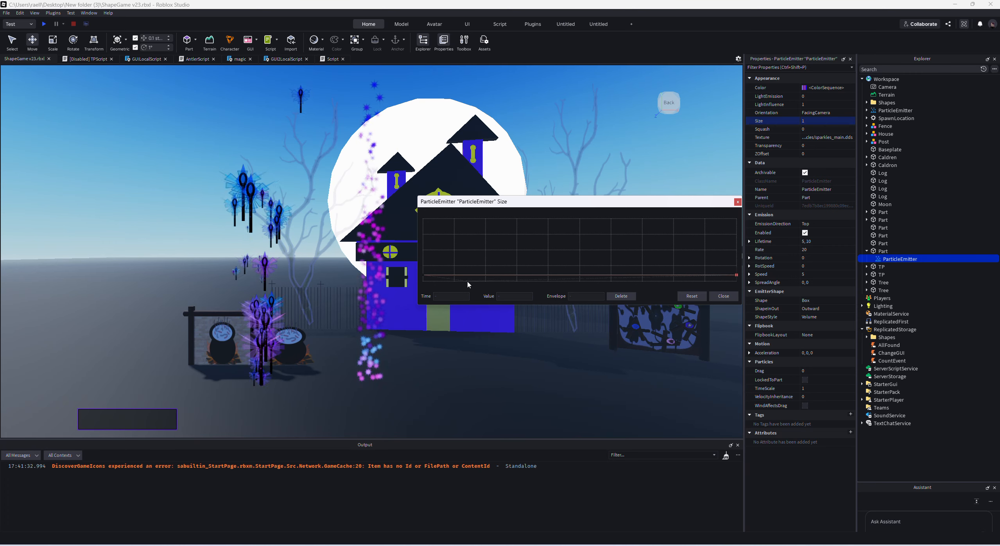
click(436, 278)
click(441, 270)
click(448, 273)
click(458, 269)
click(473, 263)
click(482, 276)
click(513, 237)
click(511, 277)
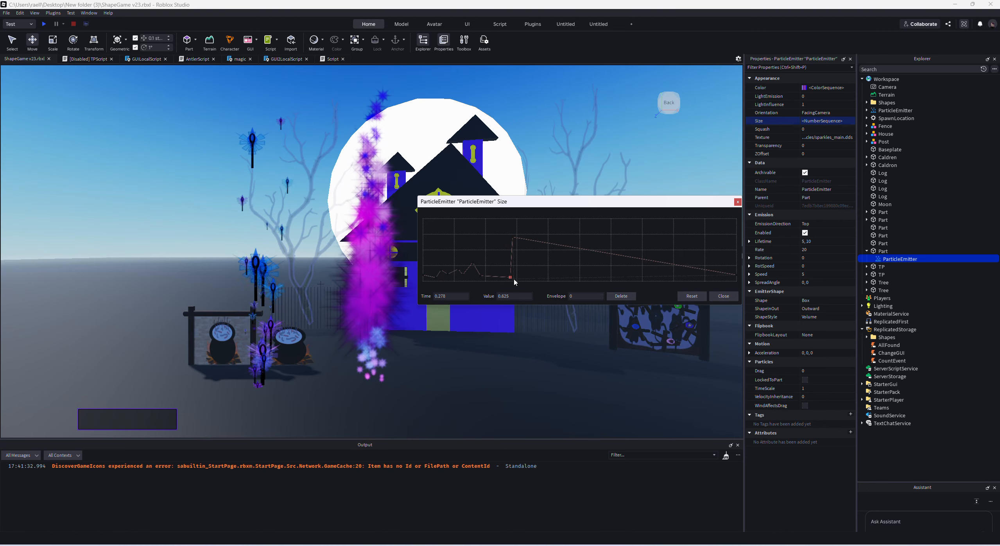
Step: Add low size keypoints with small bumps along the rest of the graph, including one at time 0.32 with value 0.875
click(523, 276)
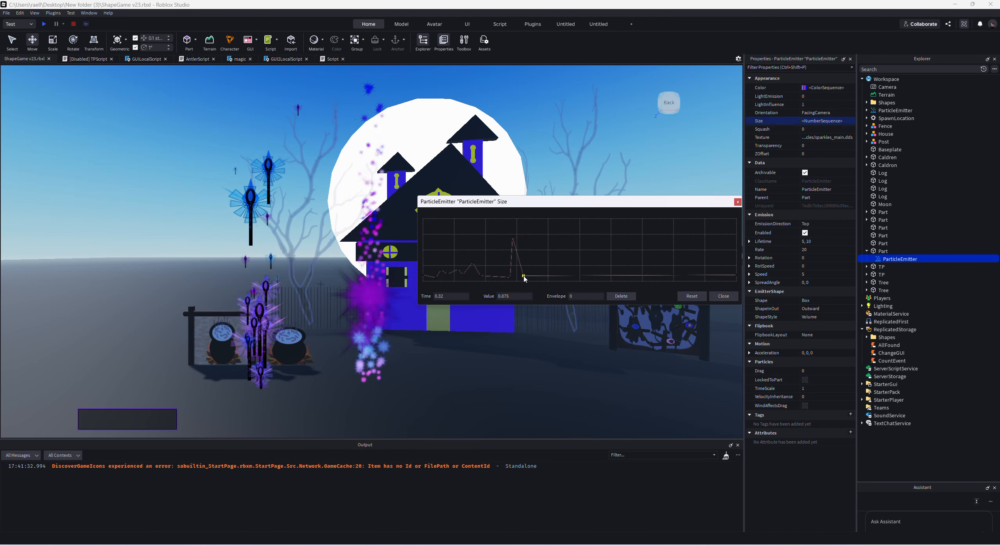
click(532, 254)
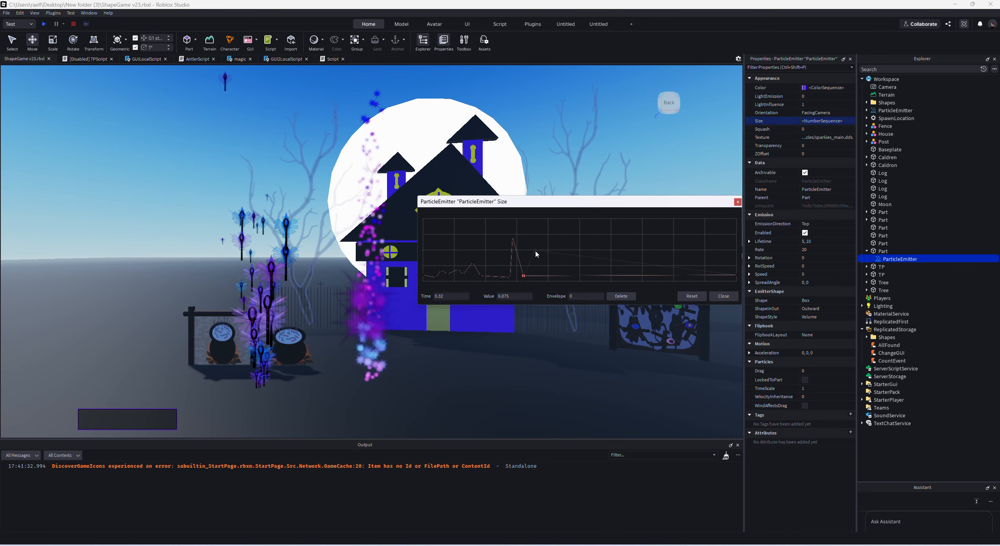
click(546, 275)
click(574, 270)
click(598, 274)
click(623, 270)
click(648, 276)
click(671, 277)
click(696, 277)
Step: Adjust the keypoints so the size curve forms low, gentle waves without the tall peak, and close the size graph
drag(671, 278, 624, 279)
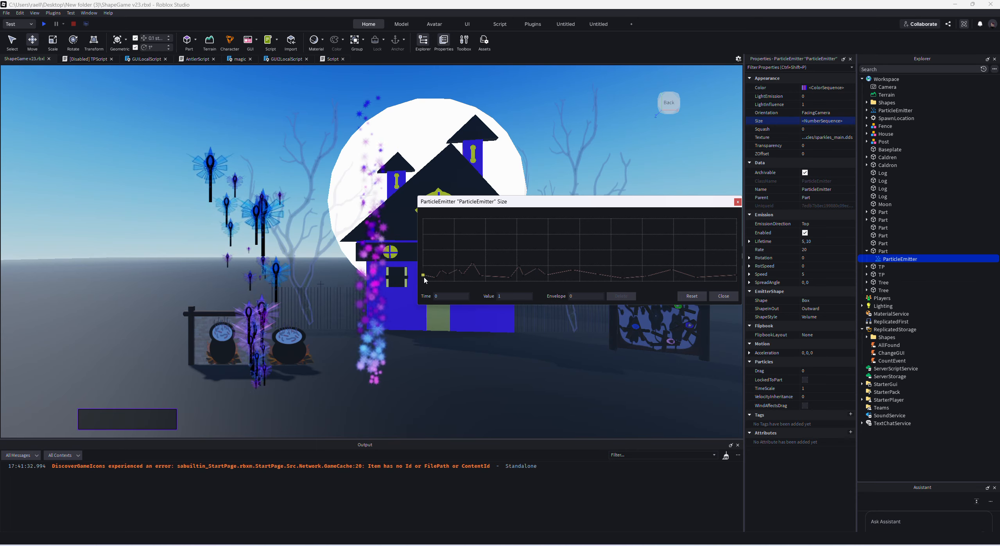
click(598, 274)
click(723, 296)
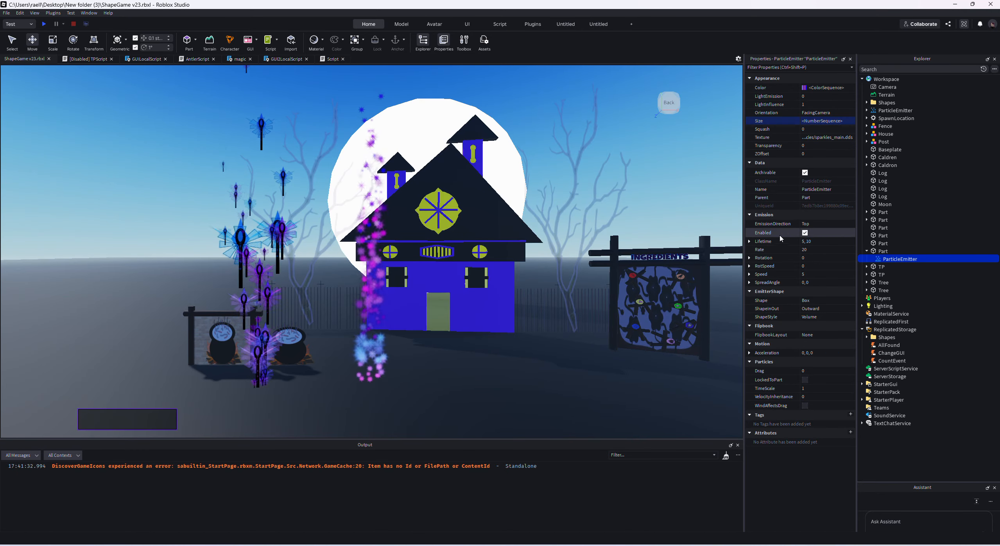
Step: Try the emission directions Back, Bottom, Front, Left and Right on the emitter, and return it to Top
click(810, 225)
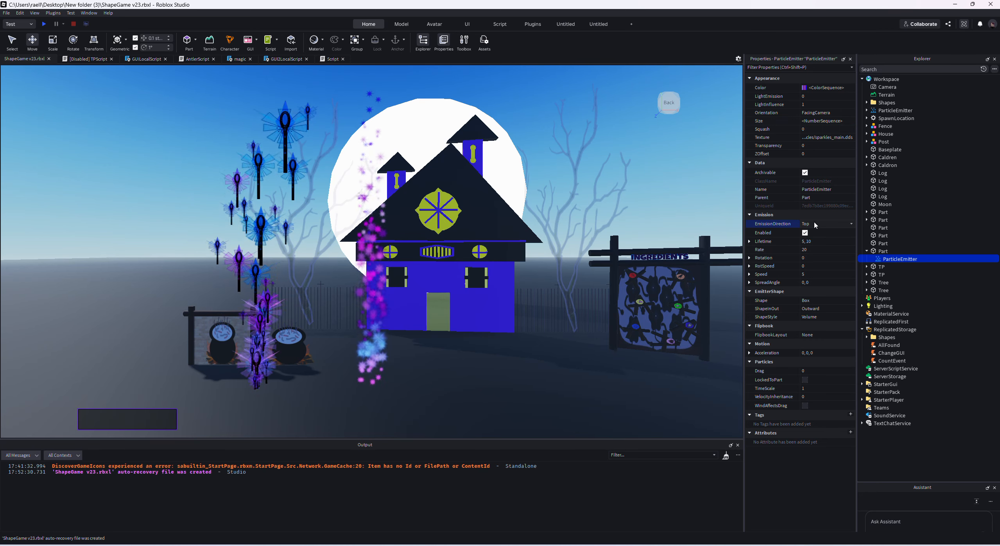
click(812, 224)
click(816, 232)
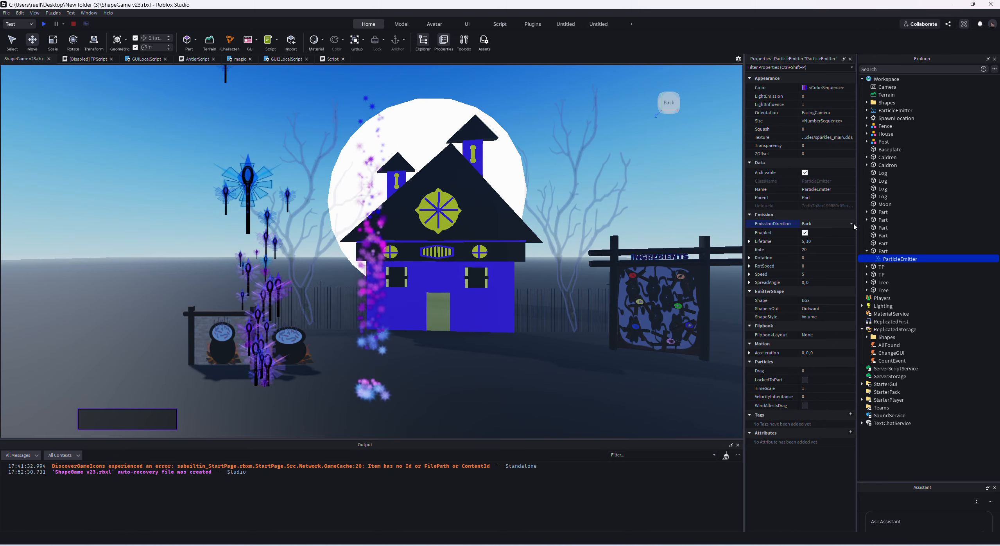
click(851, 224)
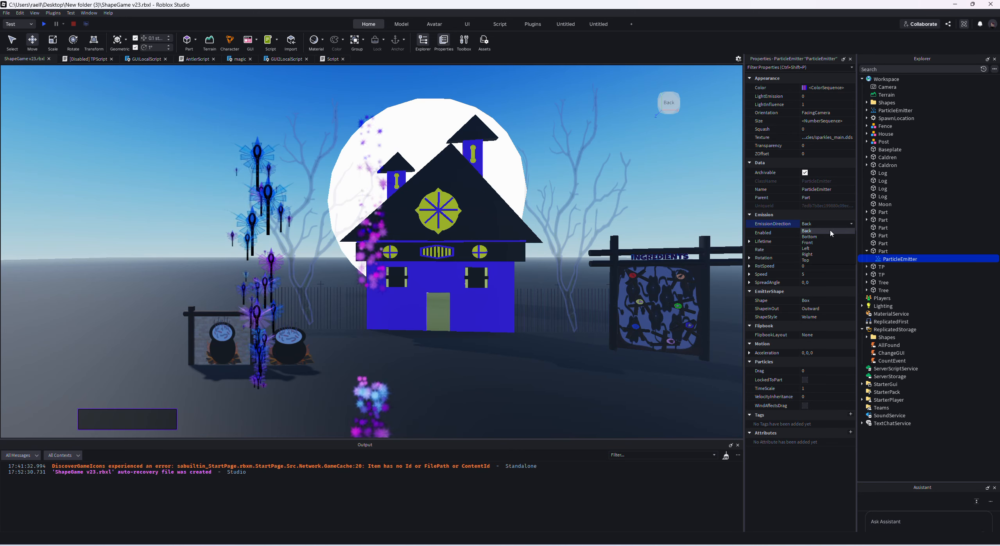
click(841, 237)
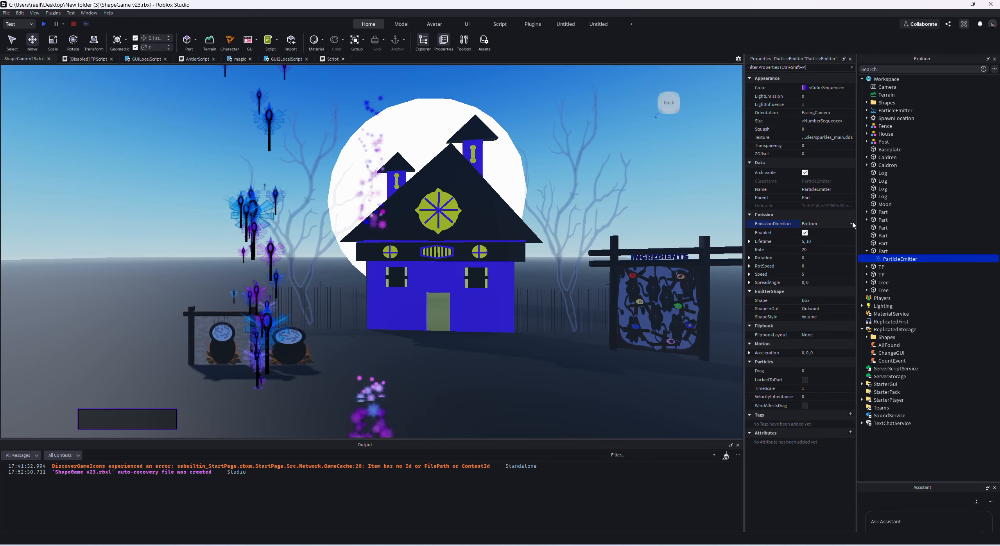
click(851, 224)
click(841, 243)
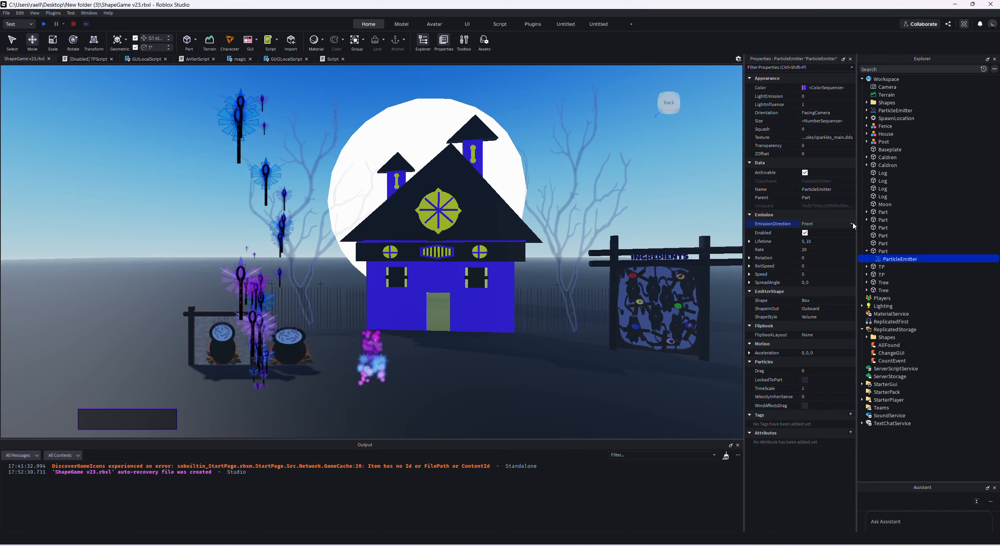
click(851, 224)
click(832, 248)
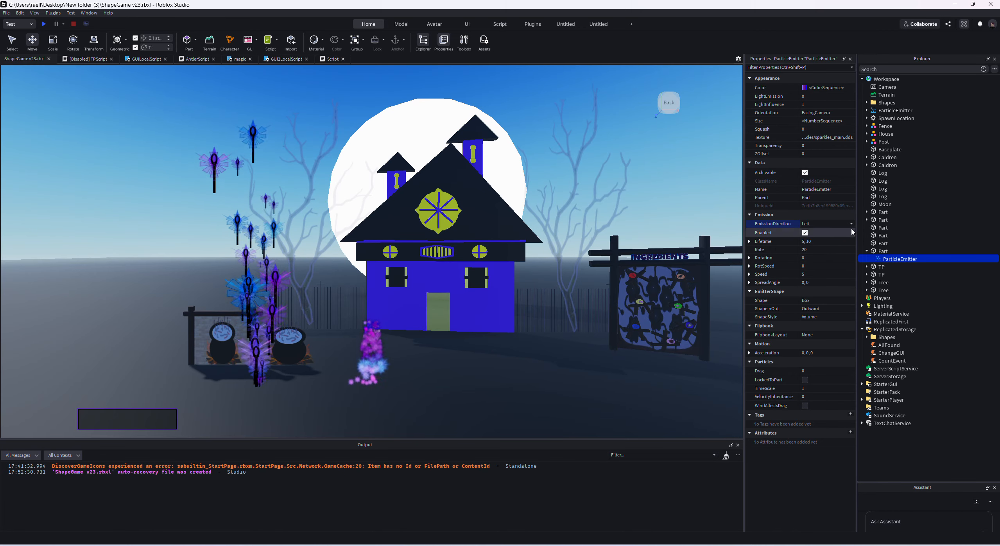
click(851, 224)
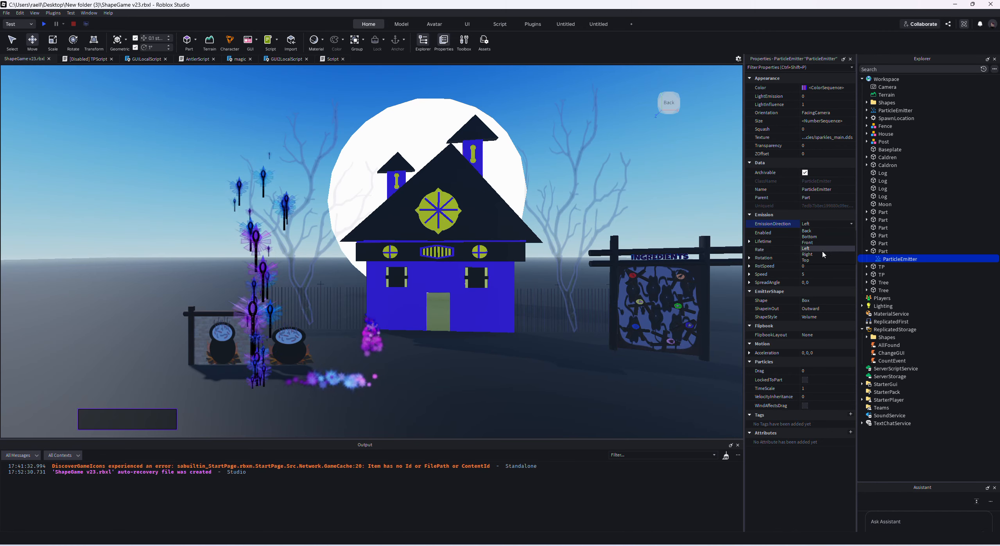
click(822, 257)
click(841, 224)
click(823, 263)
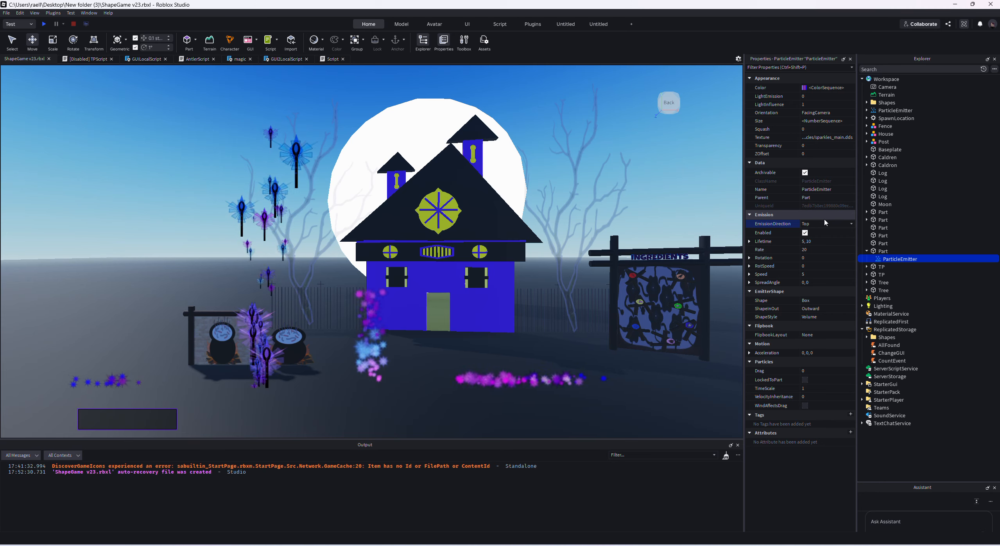
Step: Set the emitter's particle Lifetime to a minimum of 0.5 and a maximum of 7
click(749, 242)
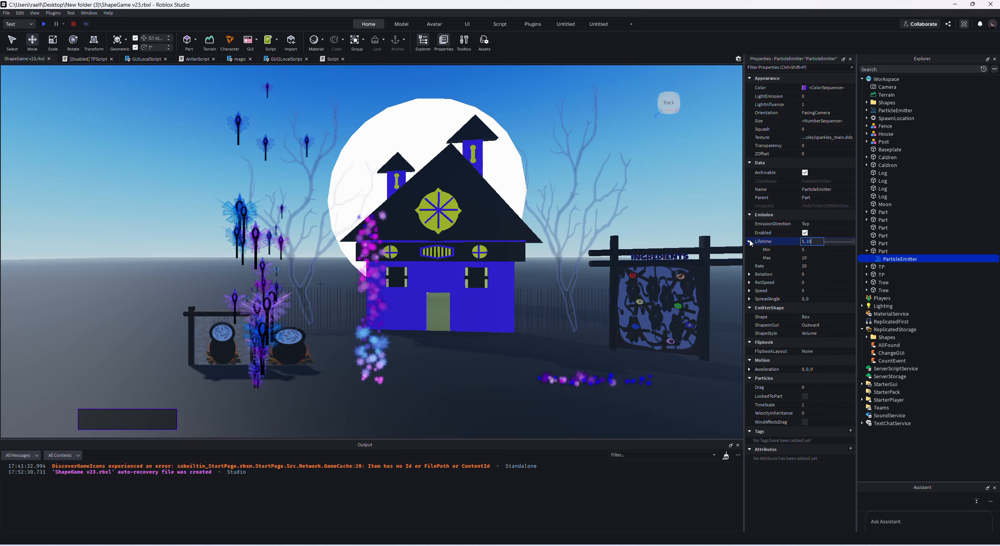
click(811, 249)
text(0.5)
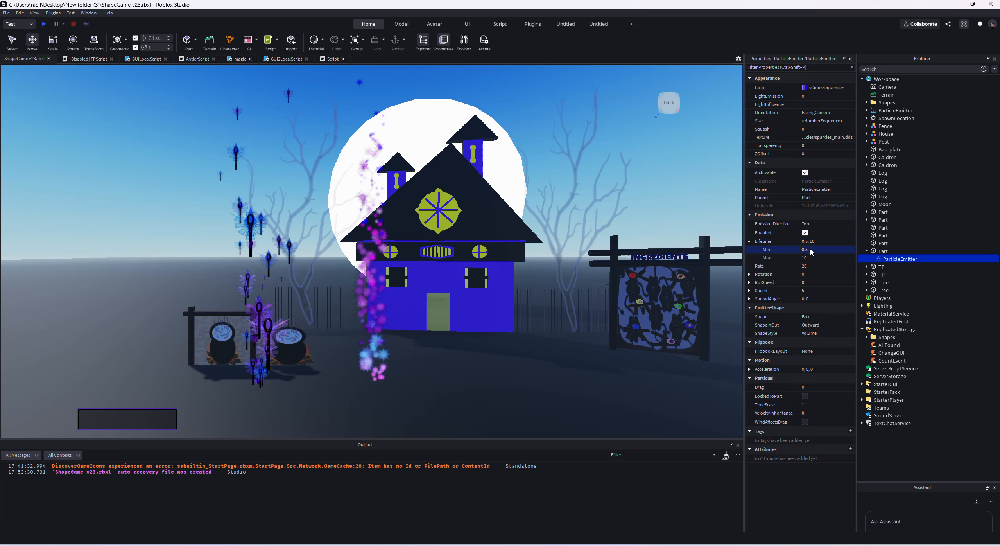
click(811, 257)
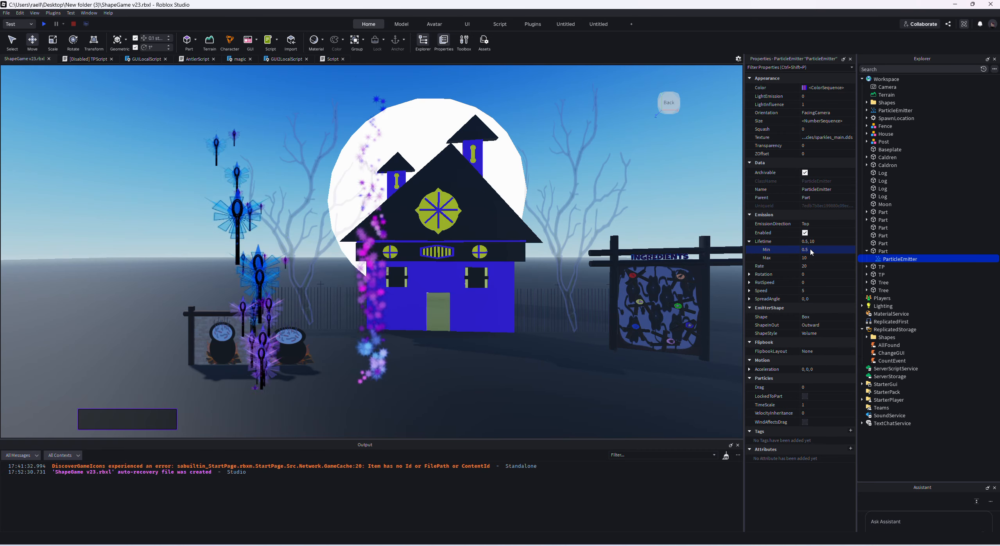
text(7)
key(Return)
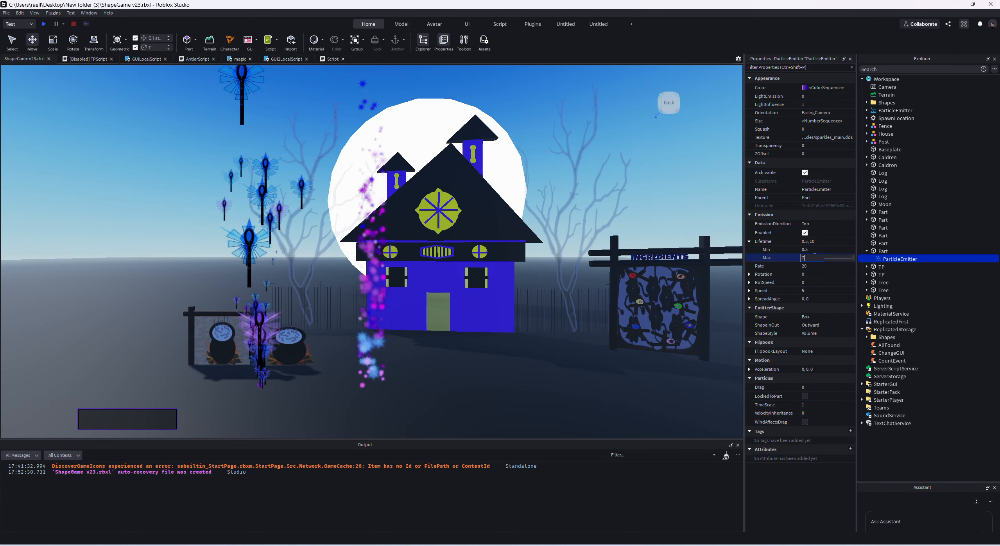
click(749, 241)
Step: Set the emitter's Rate to 10 particles per second
click(811, 250)
text(1020)
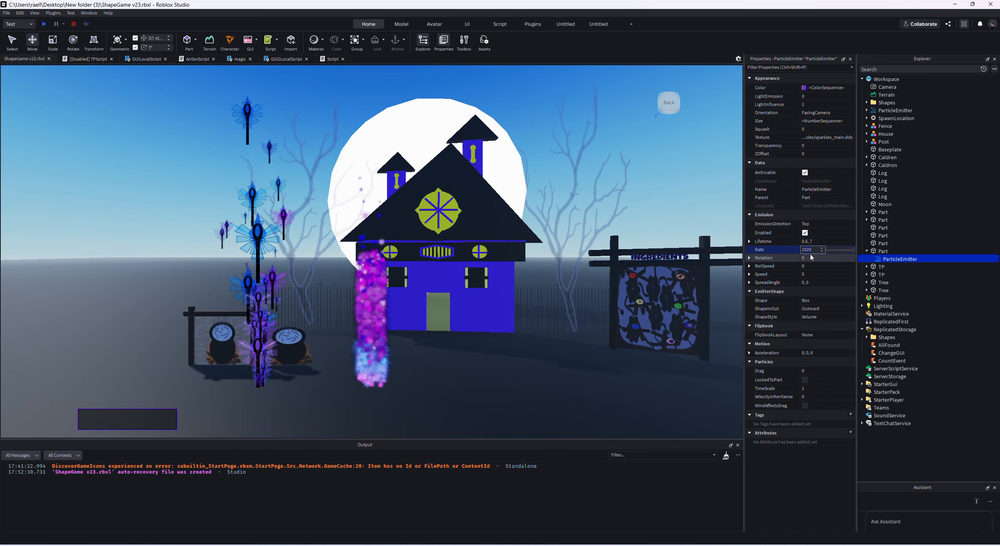
key(BackSpace)
key(BackSpace)
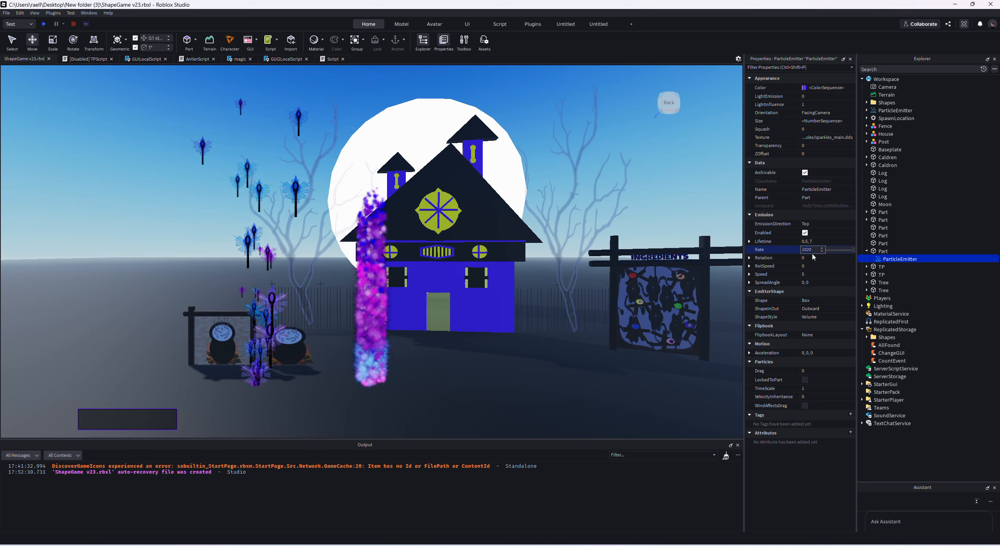
key(Return)
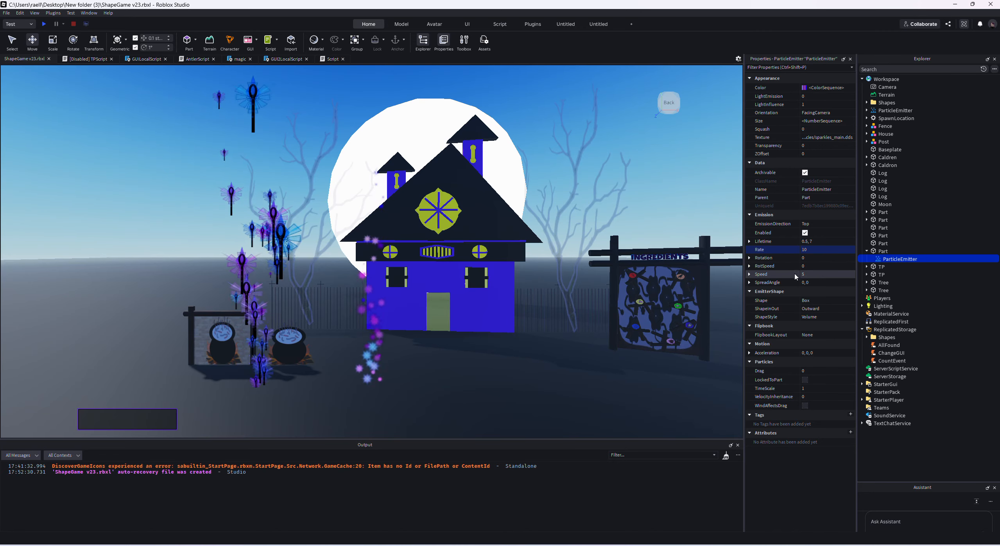
Step: Set the emitter's maximum particle Speed to 10
click(749, 274)
click(806, 274)
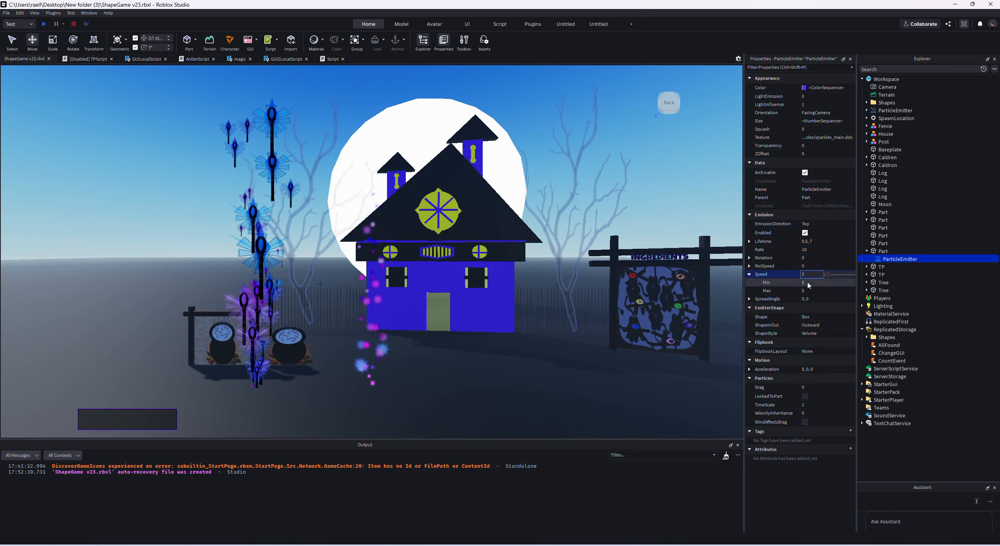
click(808, 282)
click(806, 290)
text(10)
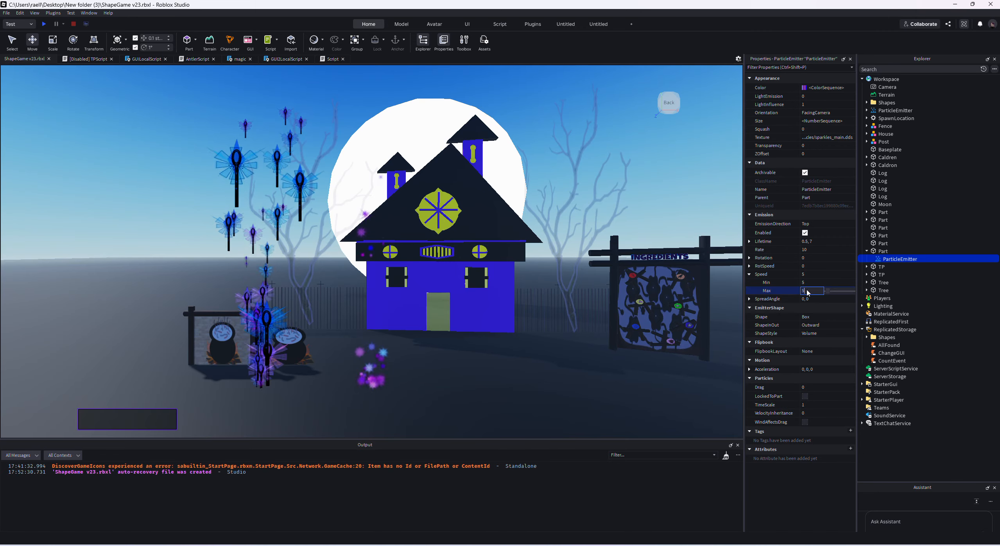
key(Return)
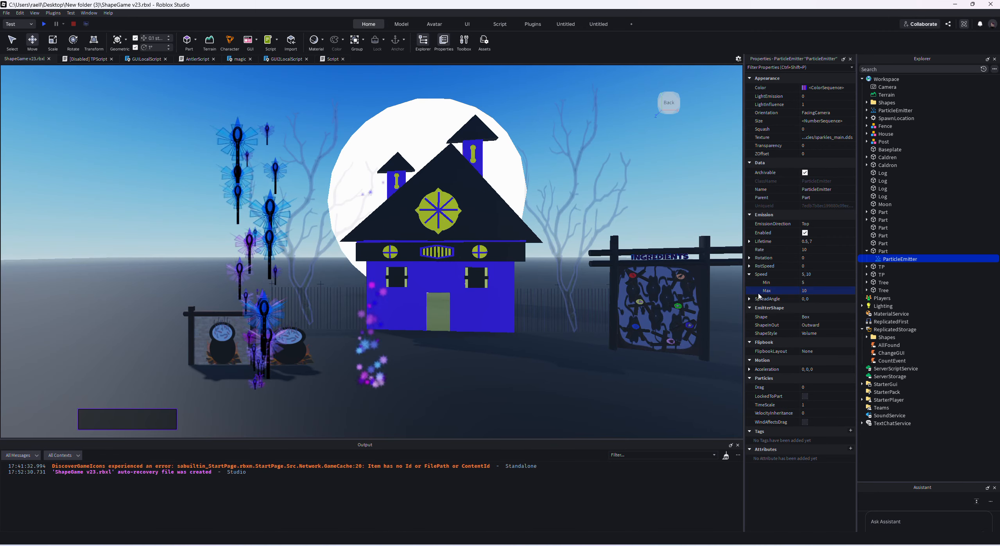
click(749, 274)
Step: Set the emitter's SpreadAngle to 10 in both X and Y
click(749, 282)
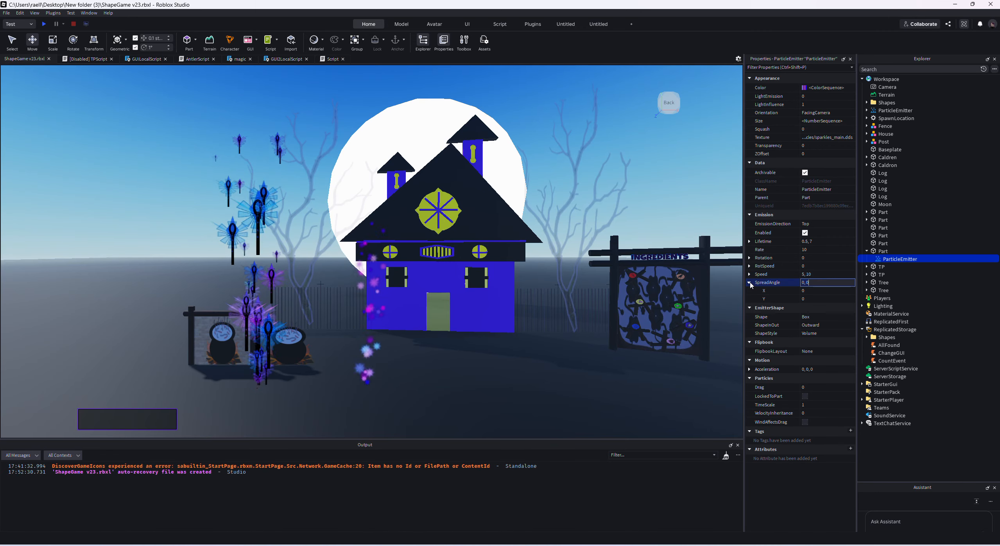
click(809, 289)
text(10)
key(Return)
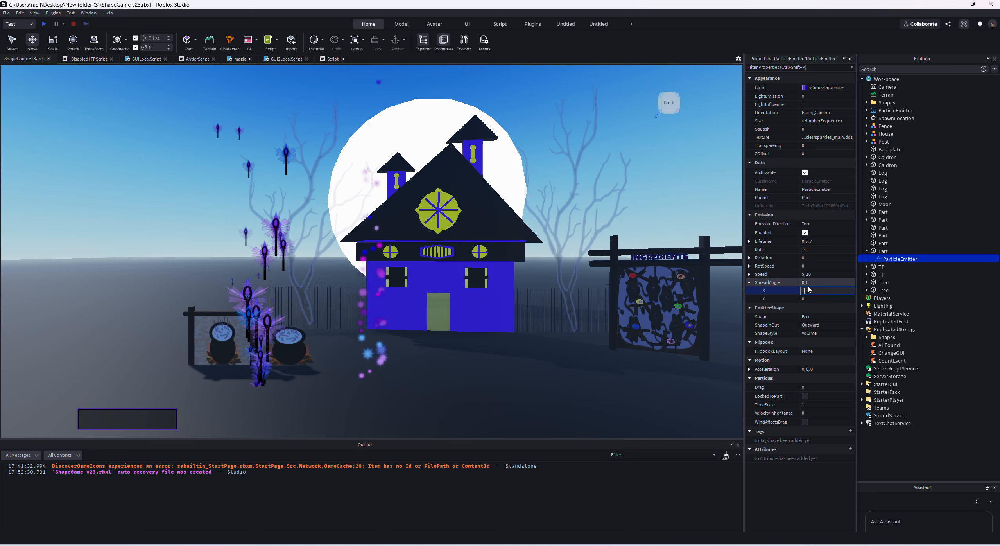
click(808, 298)
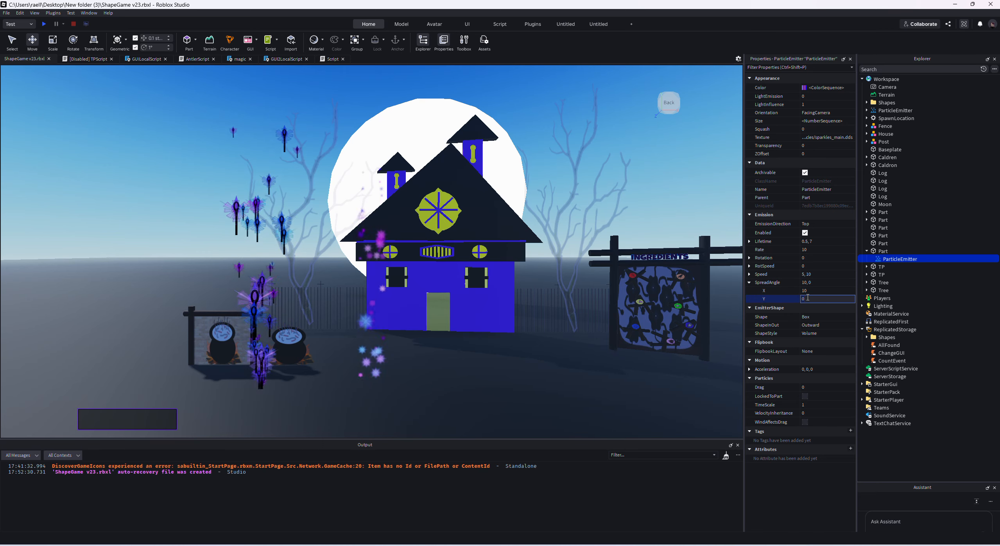
text(10)
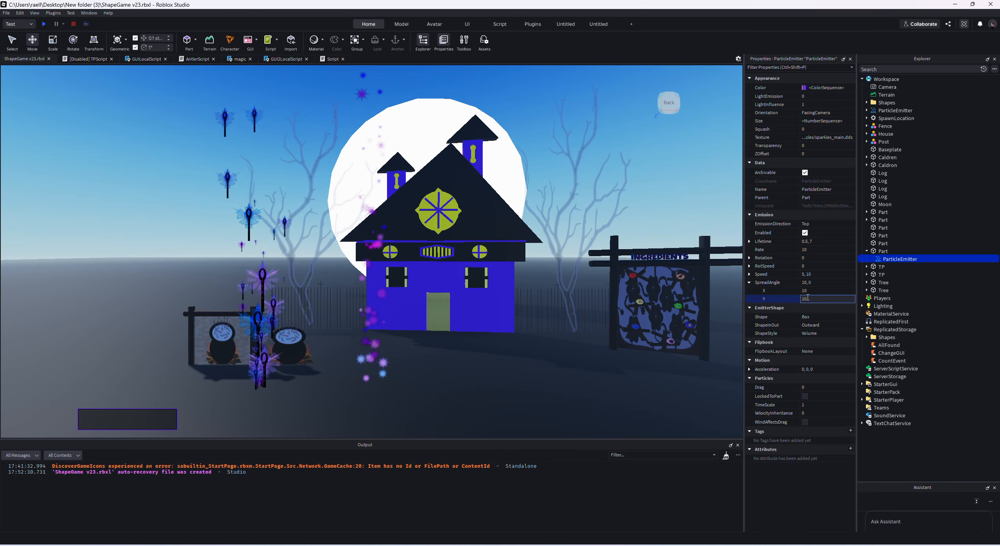
click(700, 182)
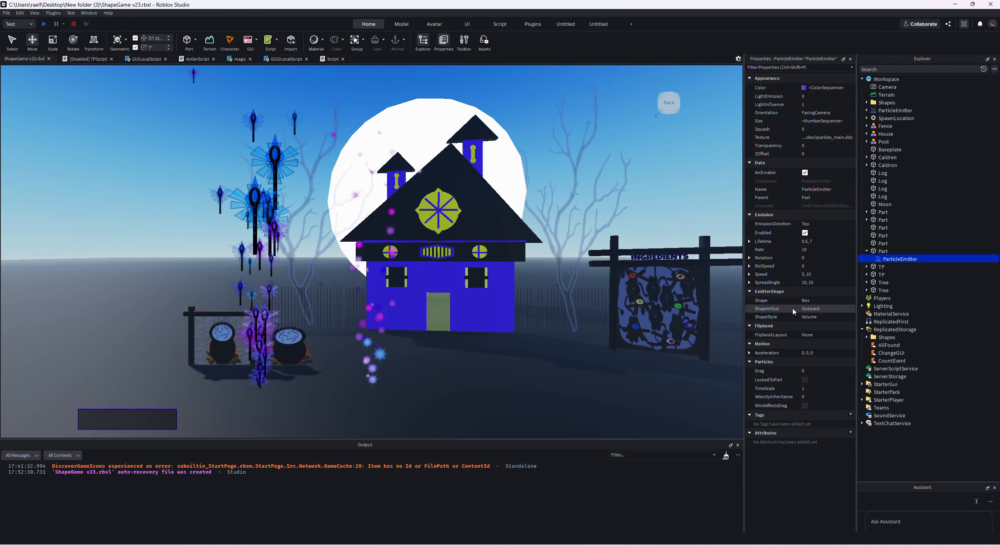
Step: Change the emitter's Shape to Disc and view the particles from closer in
click(821, 300)
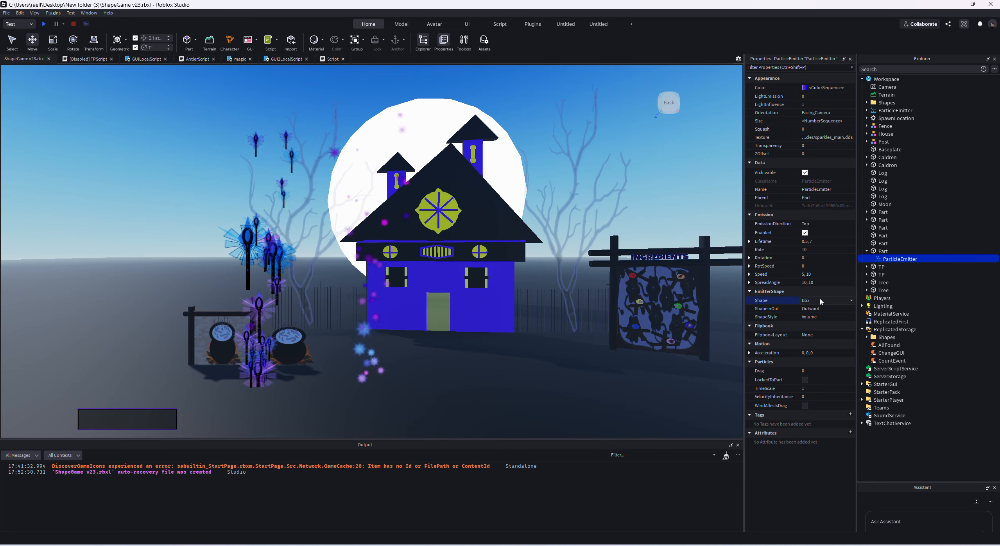
click(815, 321)
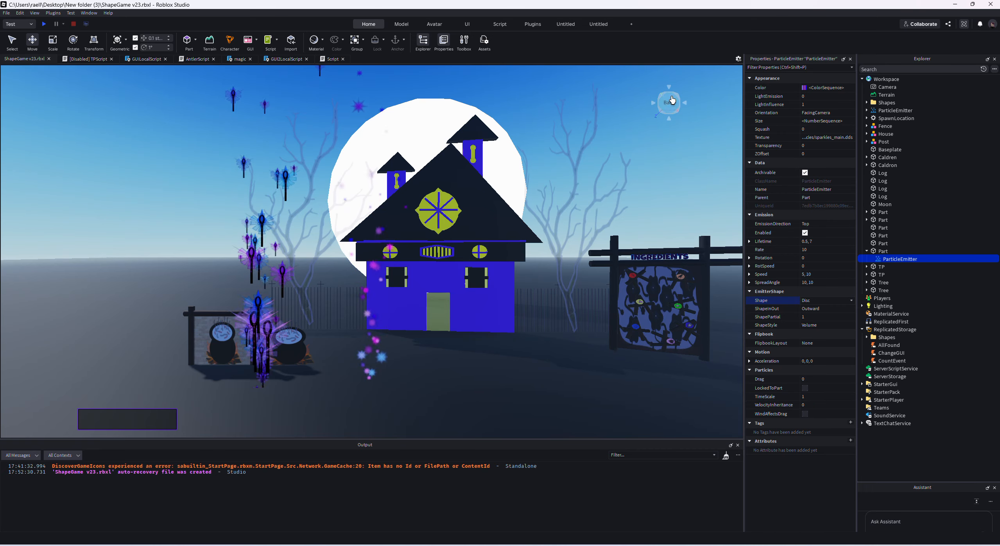
key(w)
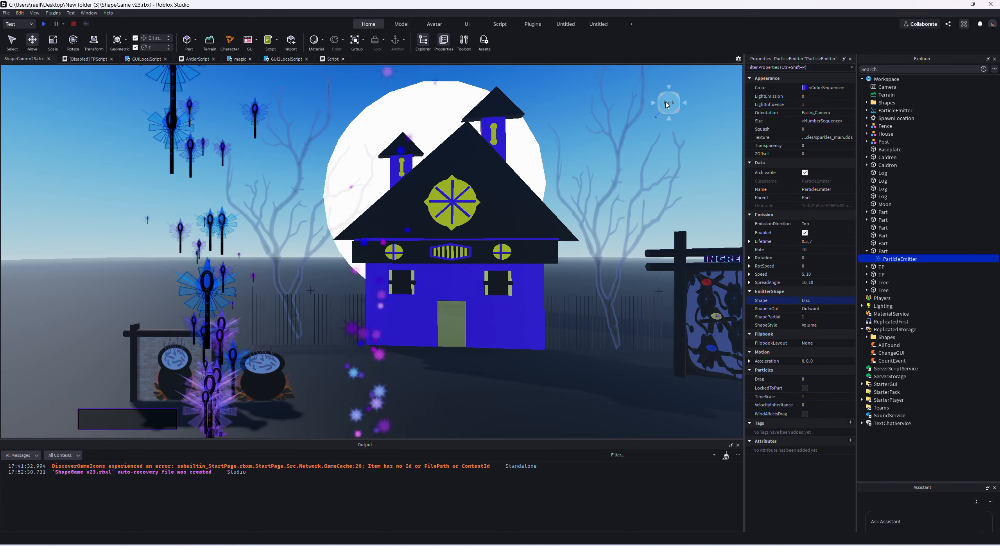